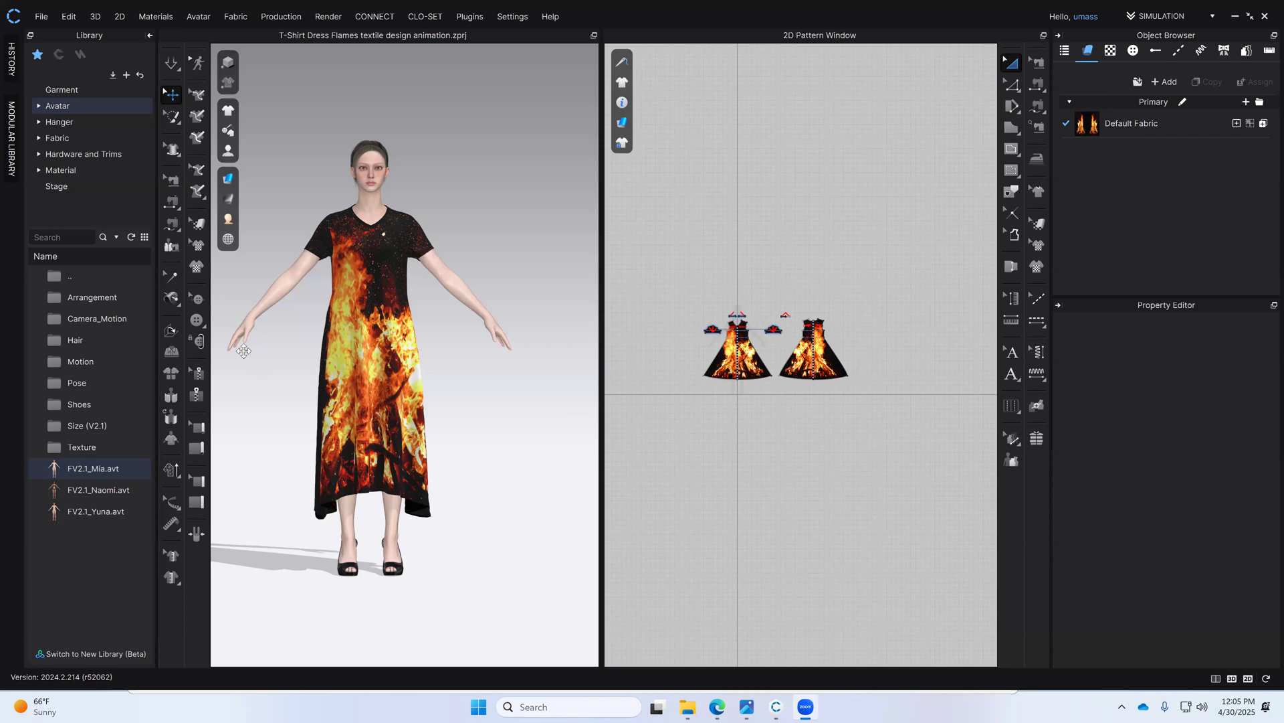
# - Show the ground grid in the 3D scene
pyautogui.moveTo(479, 462); pyautogui.dragTo(486, 476, button='middle')
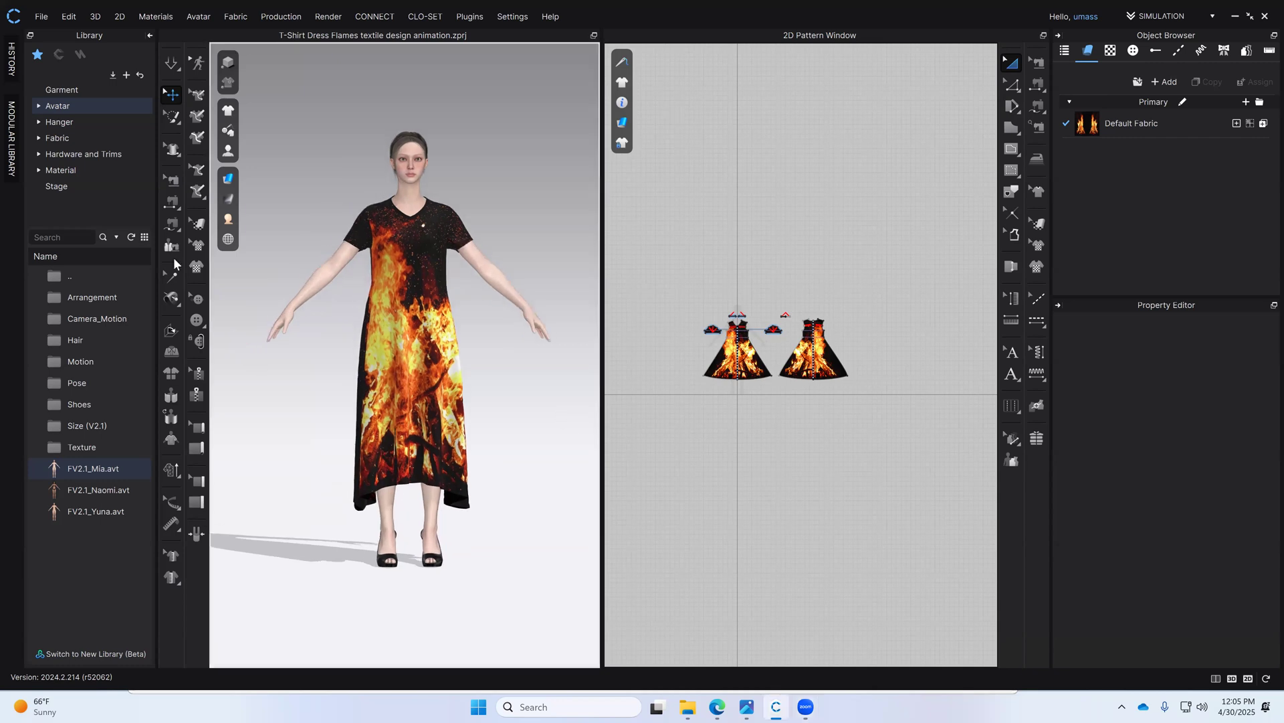
pyautogui.click(228, 240)
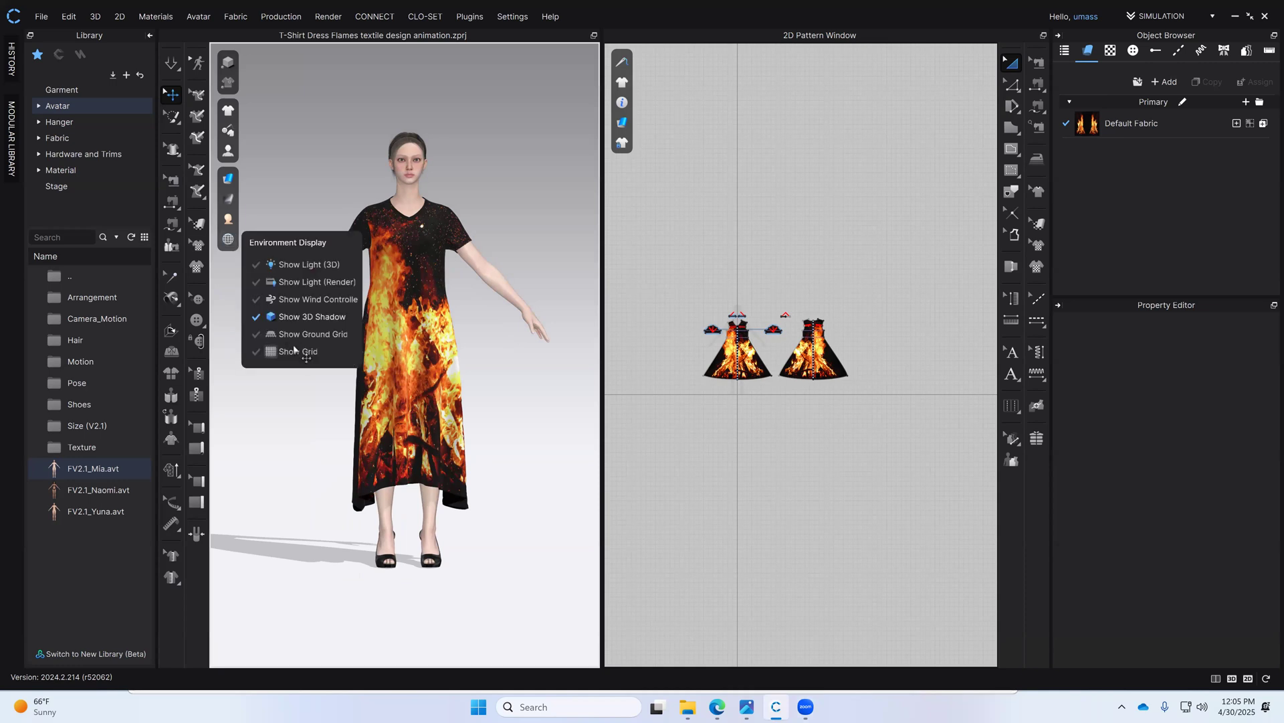
pyautogui.click(299, 338)
pyautogui.scroll(-4, 294, 473)
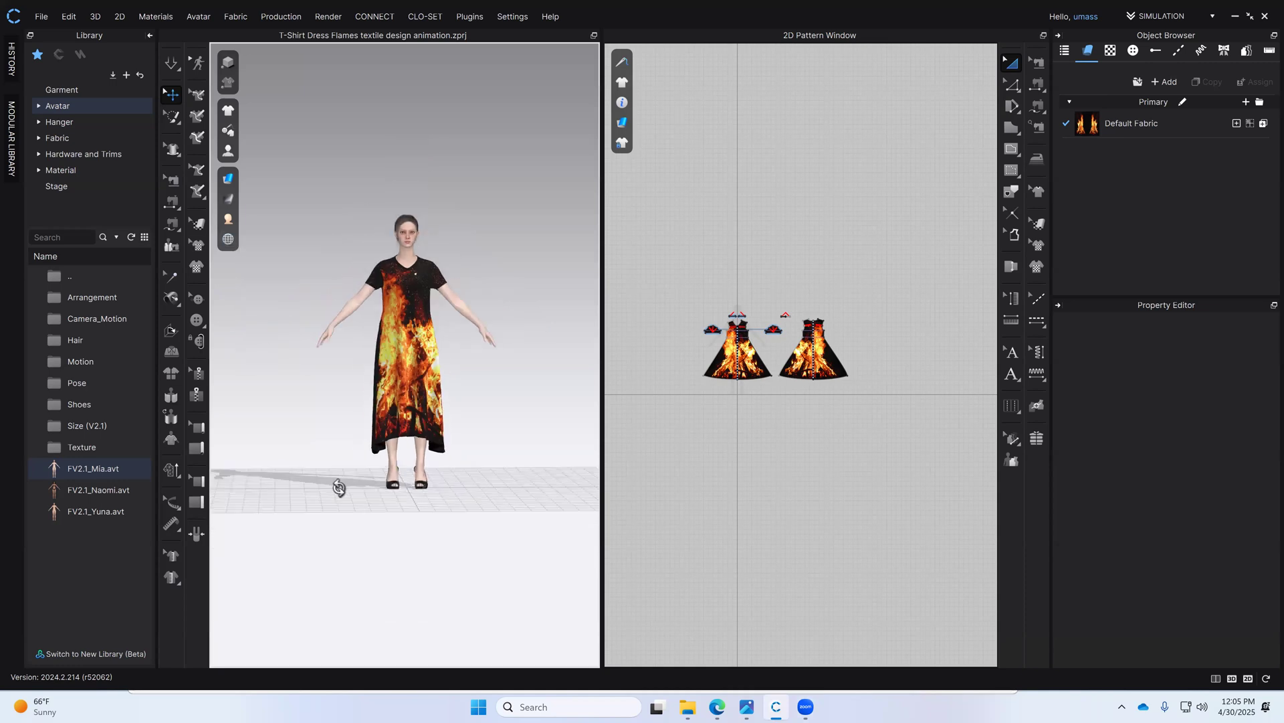
pyautogui.moveTo(500, 366); pyautogui.dragTo(530, 473, button='right')
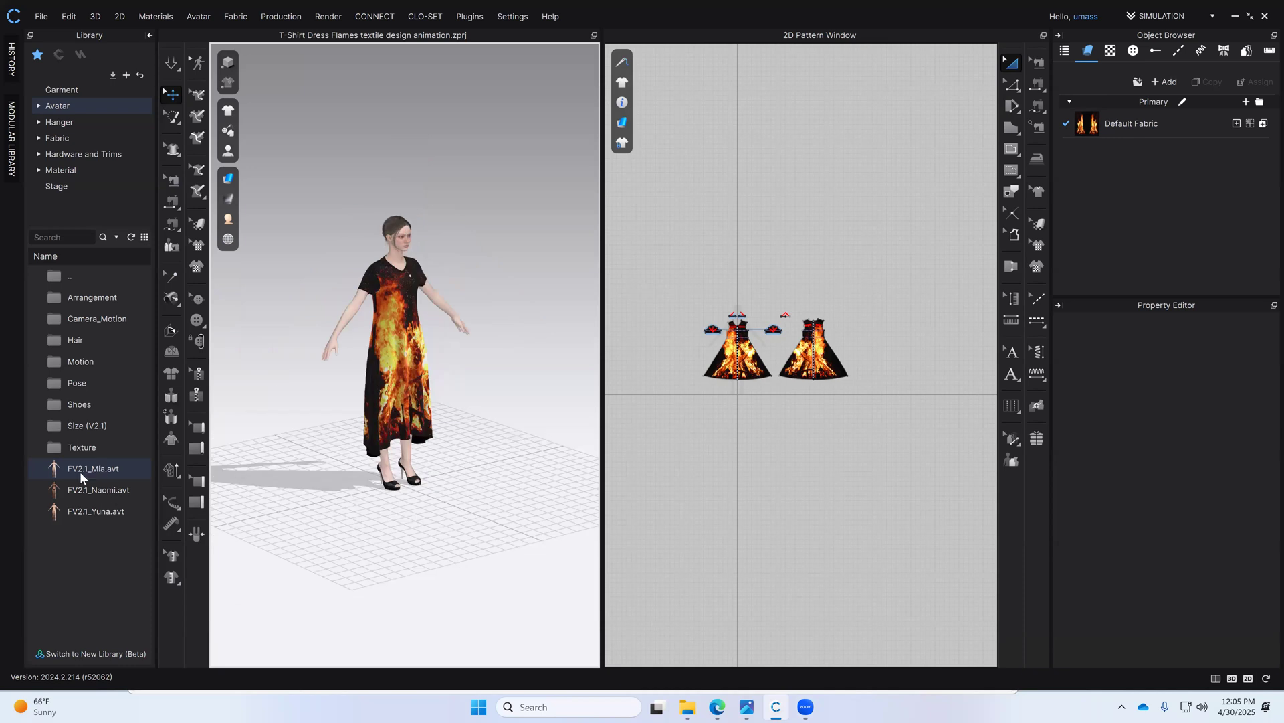
# - Apply the FV2_04.pos pose to the avatar's full body, keeping the avatar size, and simulate the dress into the new pose
pyautogui.moveTo(74, 471)
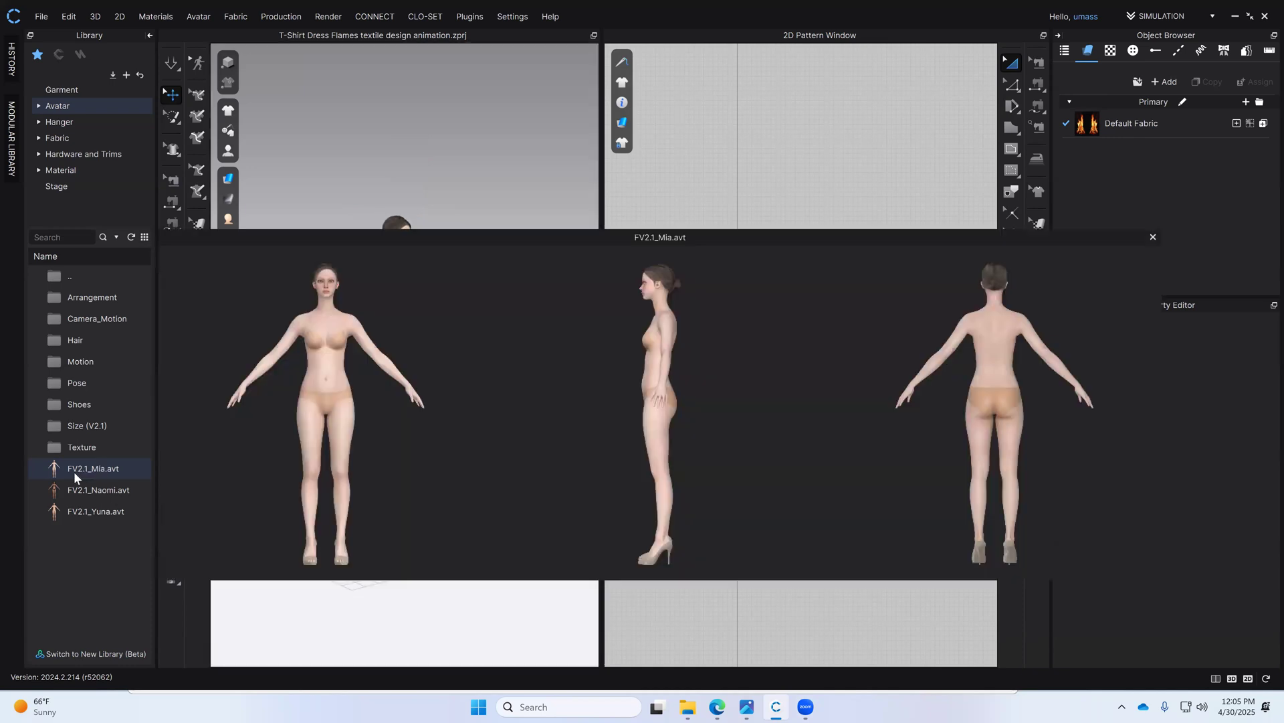
pyautogui.doubleClick(77, 380)
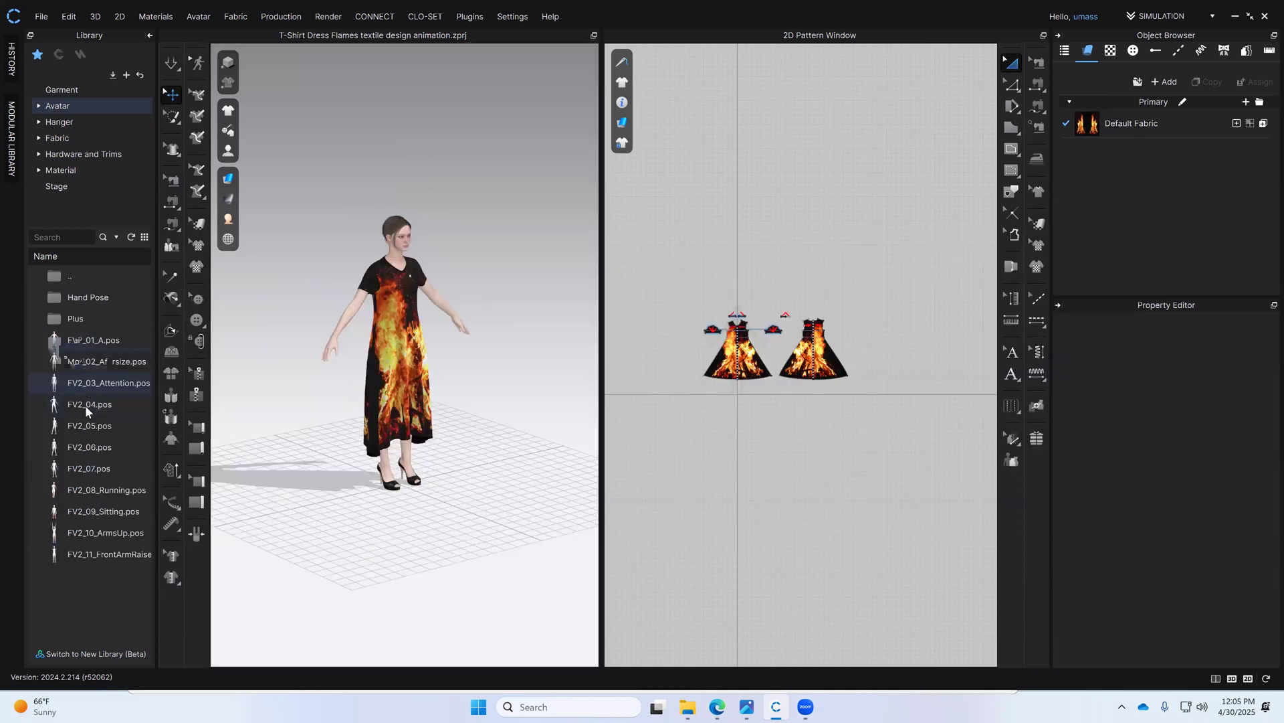
pyautogui.doubleClick(80, 403)
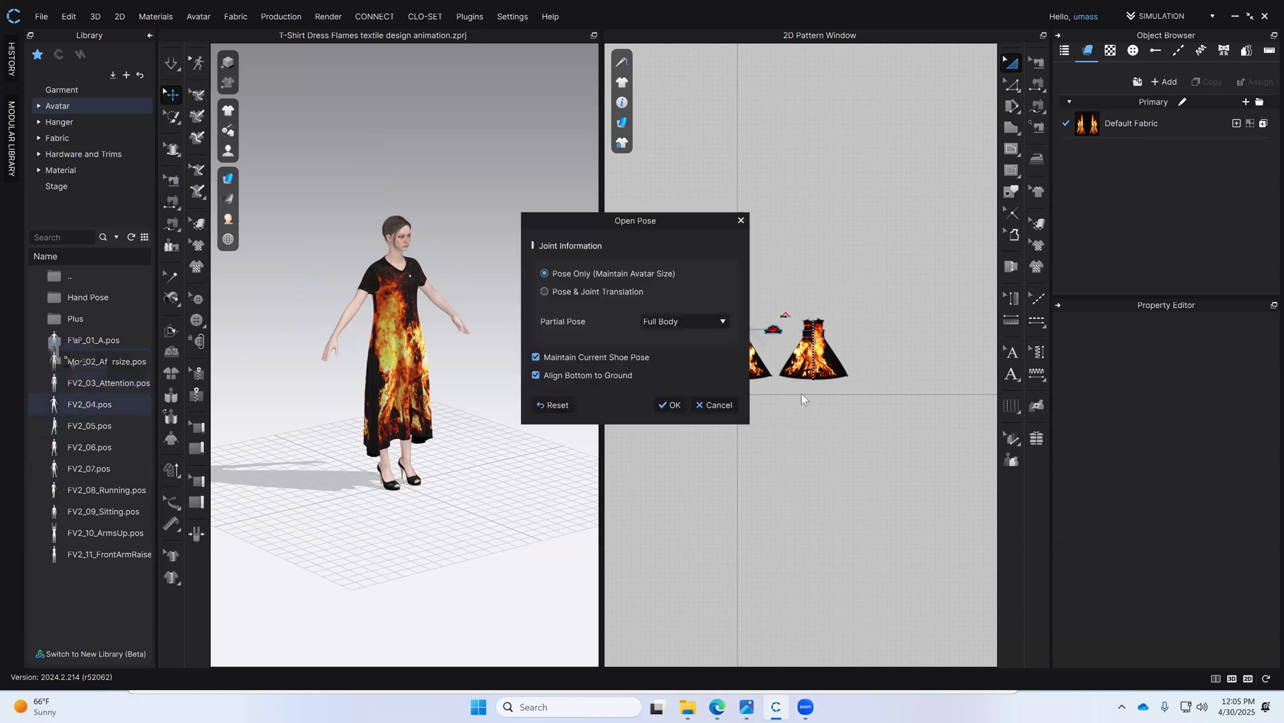
pyautogui.click(671, 404)
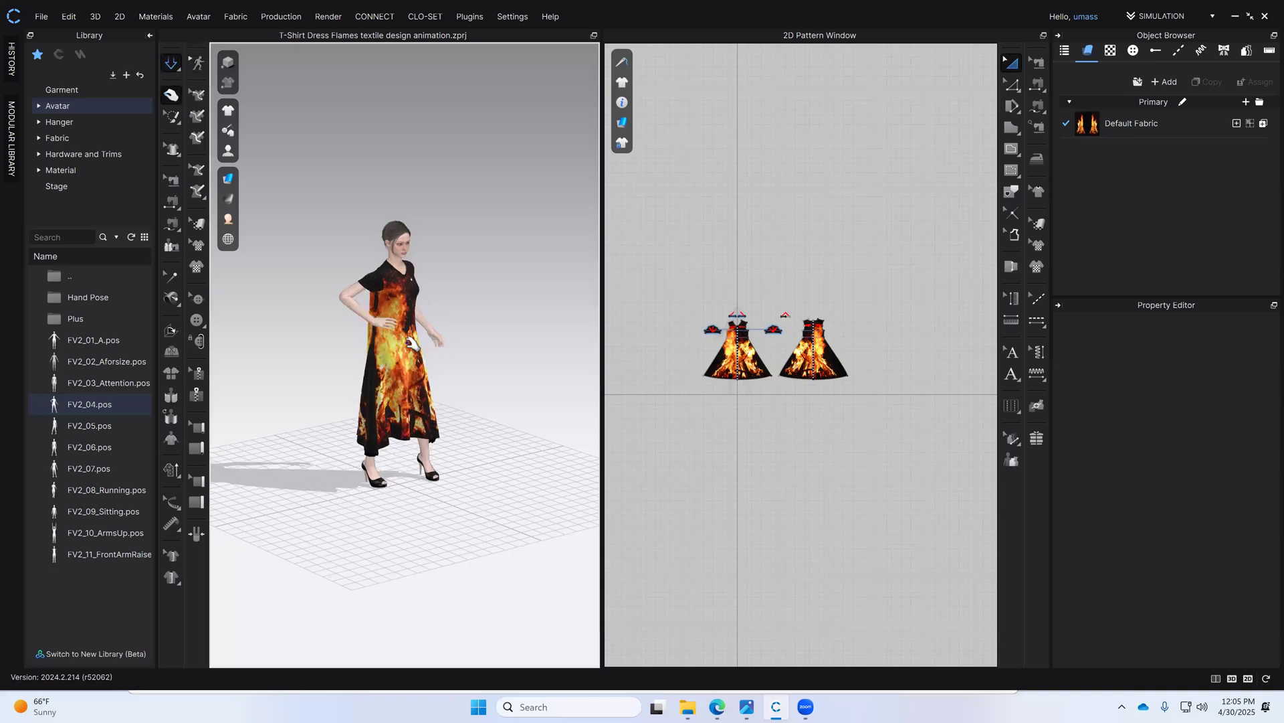
pyautogui.click(402, 362)
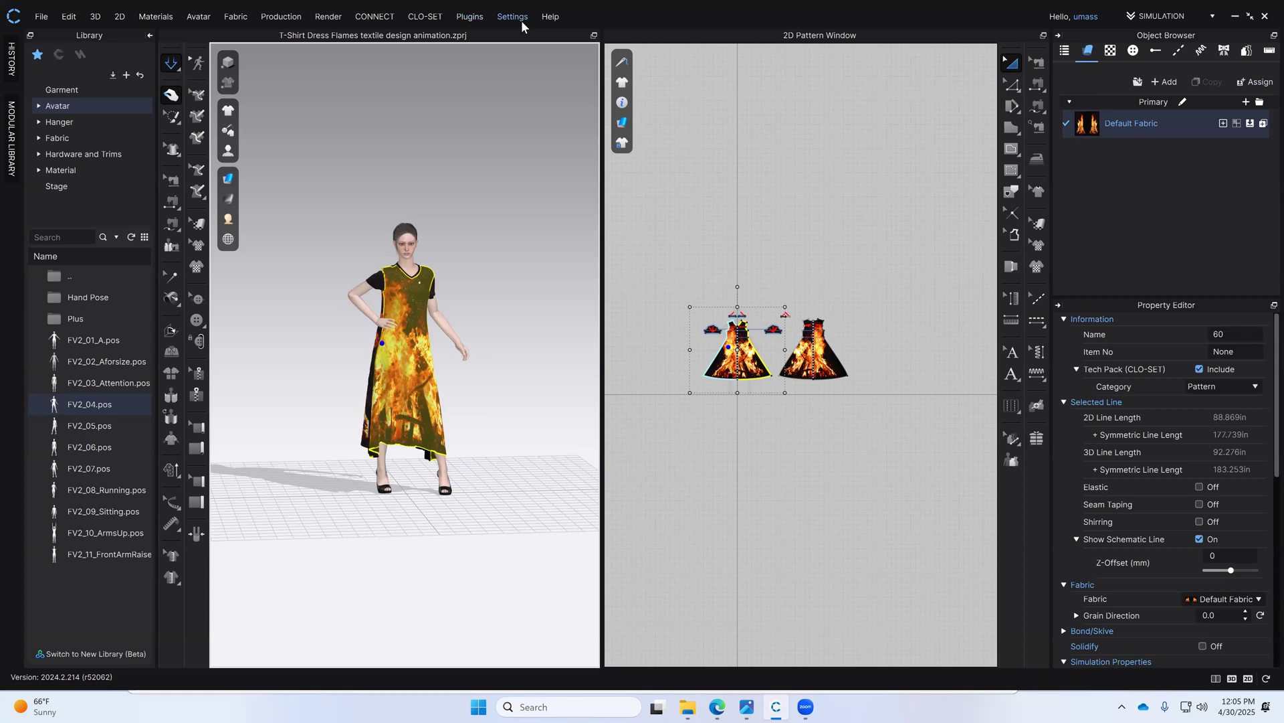
# - Open the render window and turn off the garment simulation so rendering can run
pyautogui.click(329, 16)
pyautogui.click(348, 46)
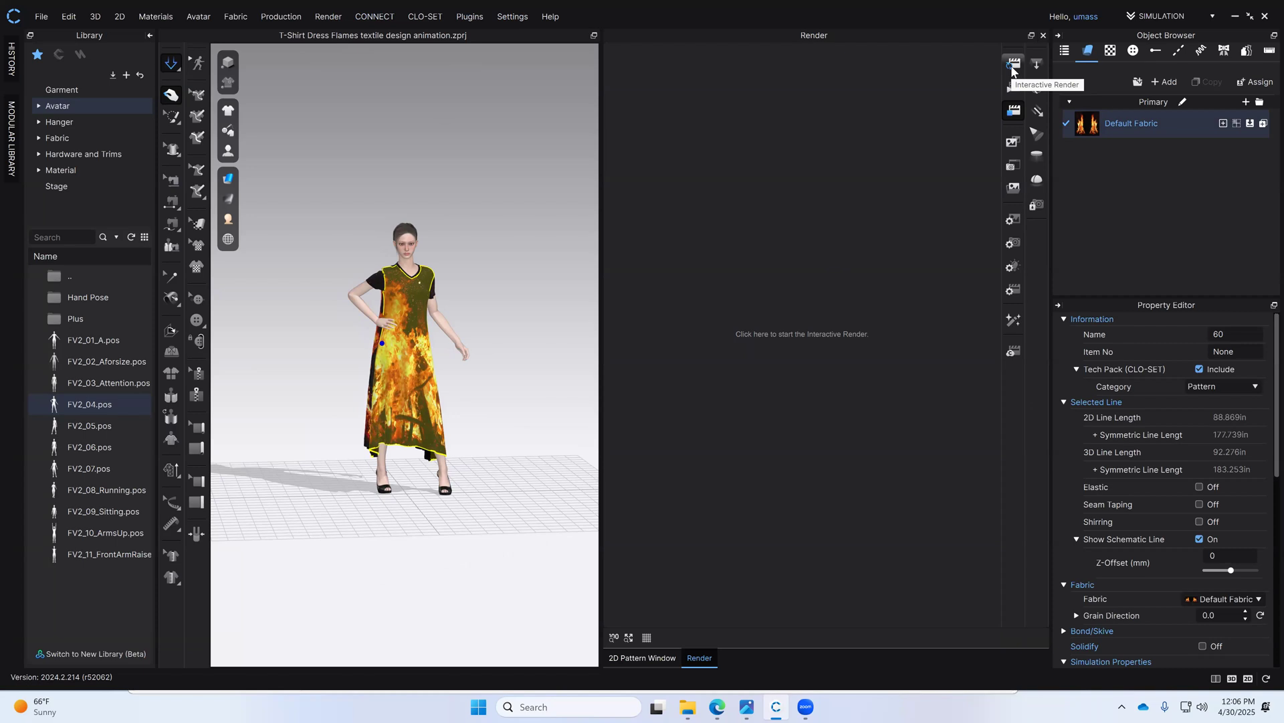
pyautogui.click(1015, 69)
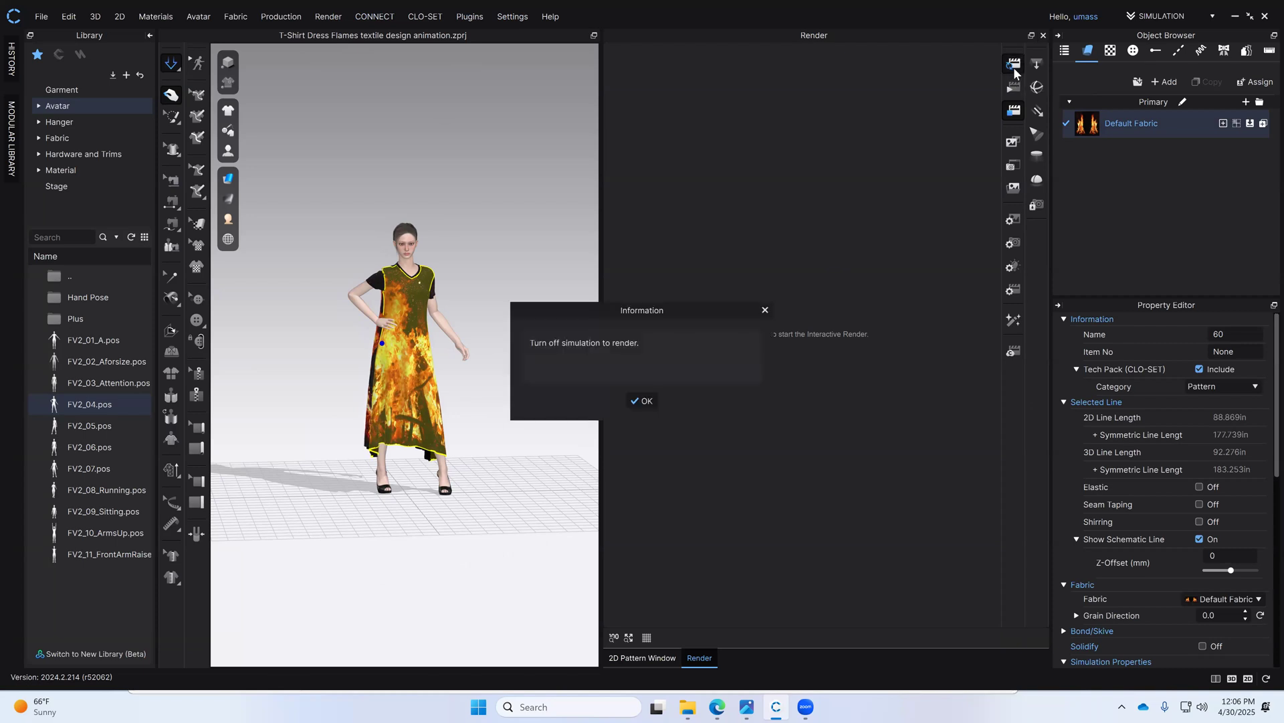
pyautogui.click(641, 400)
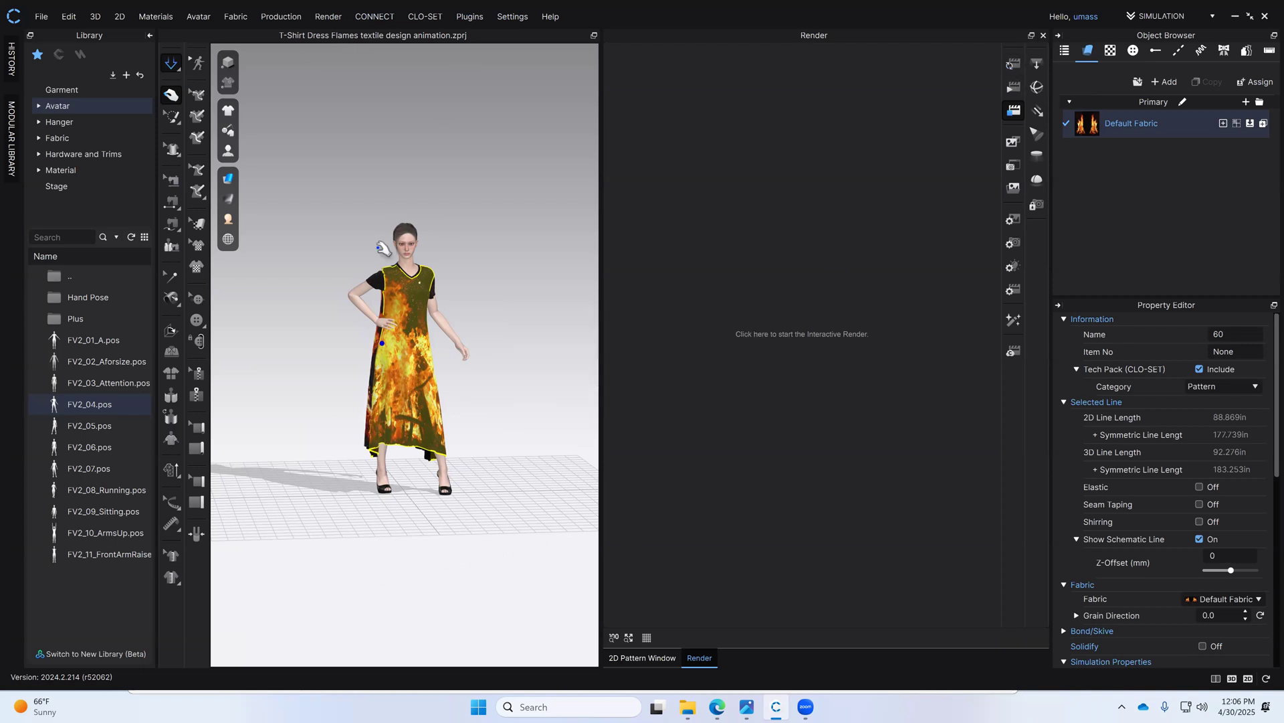
pyautogui.click(176, 65)
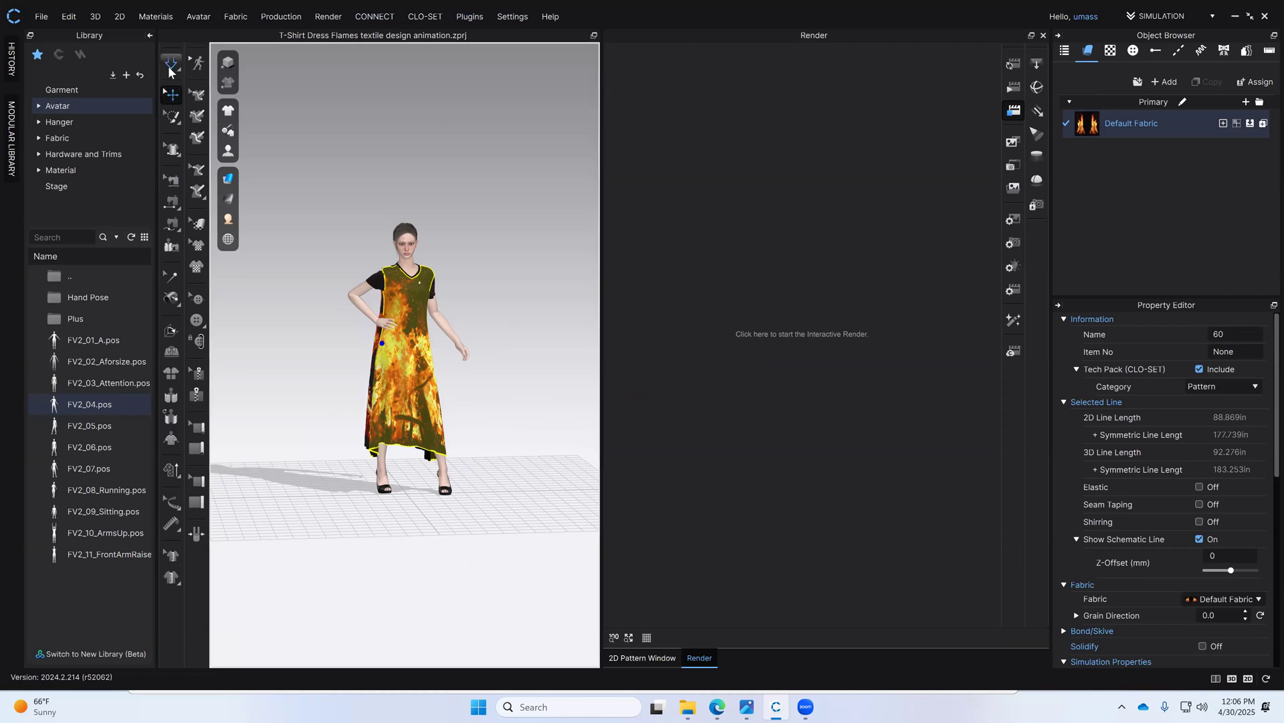
# - Start the interactive render and frame the whole avatar from the front
pyautogui.click(1013, 67)
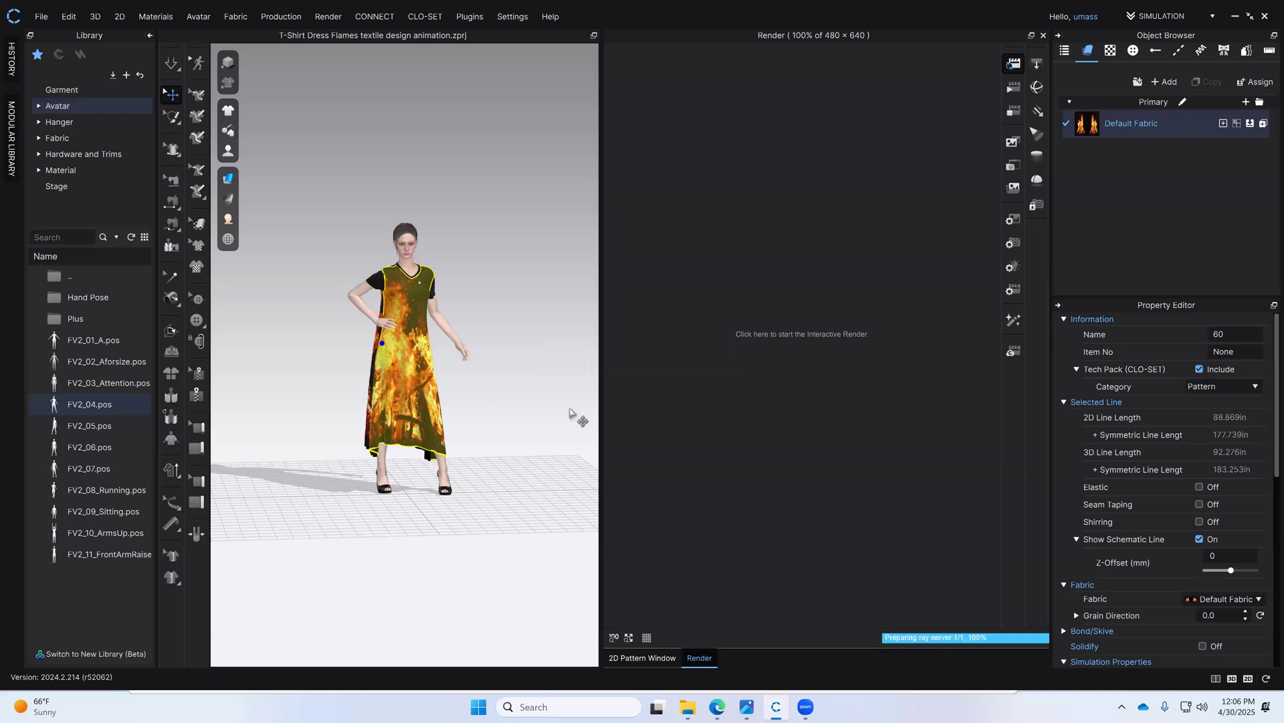
pyautogui.scroll(3, 466, 420)
pyautogui.scroll(5, 467, 420)
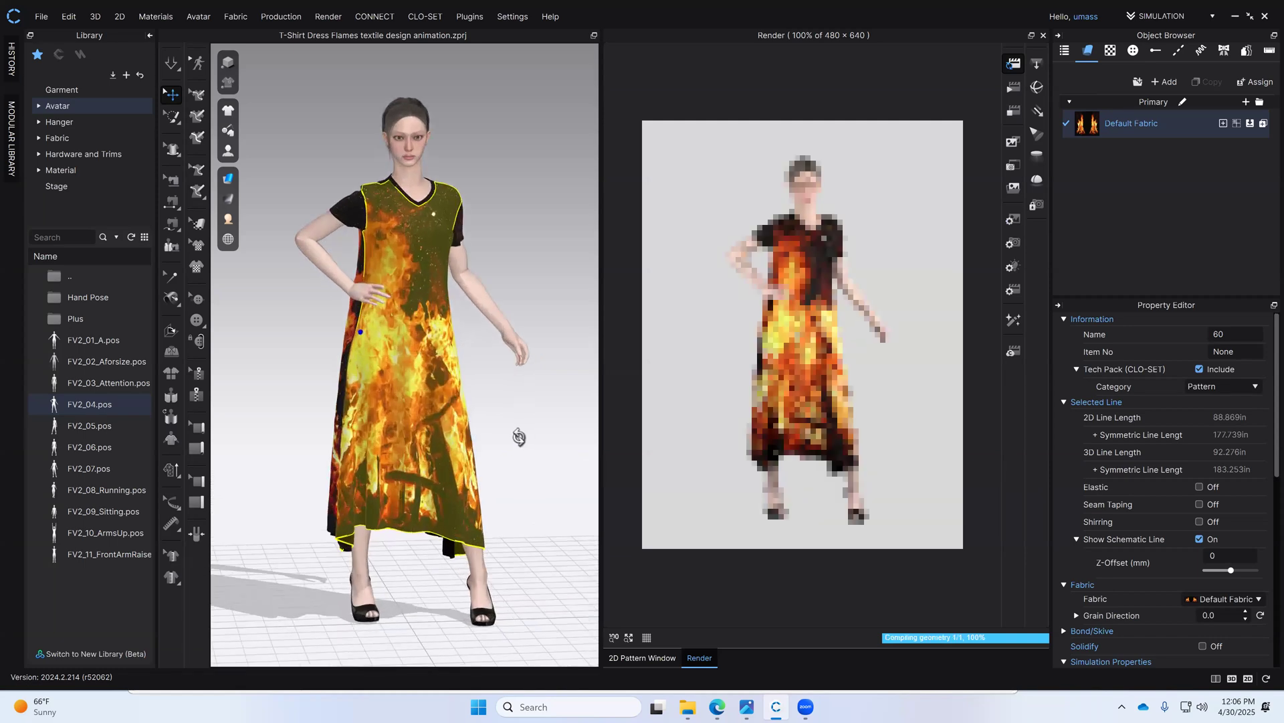
pyautogui.moveTo(519, 437); pyautogui.dragTo(524, 436, button='right')
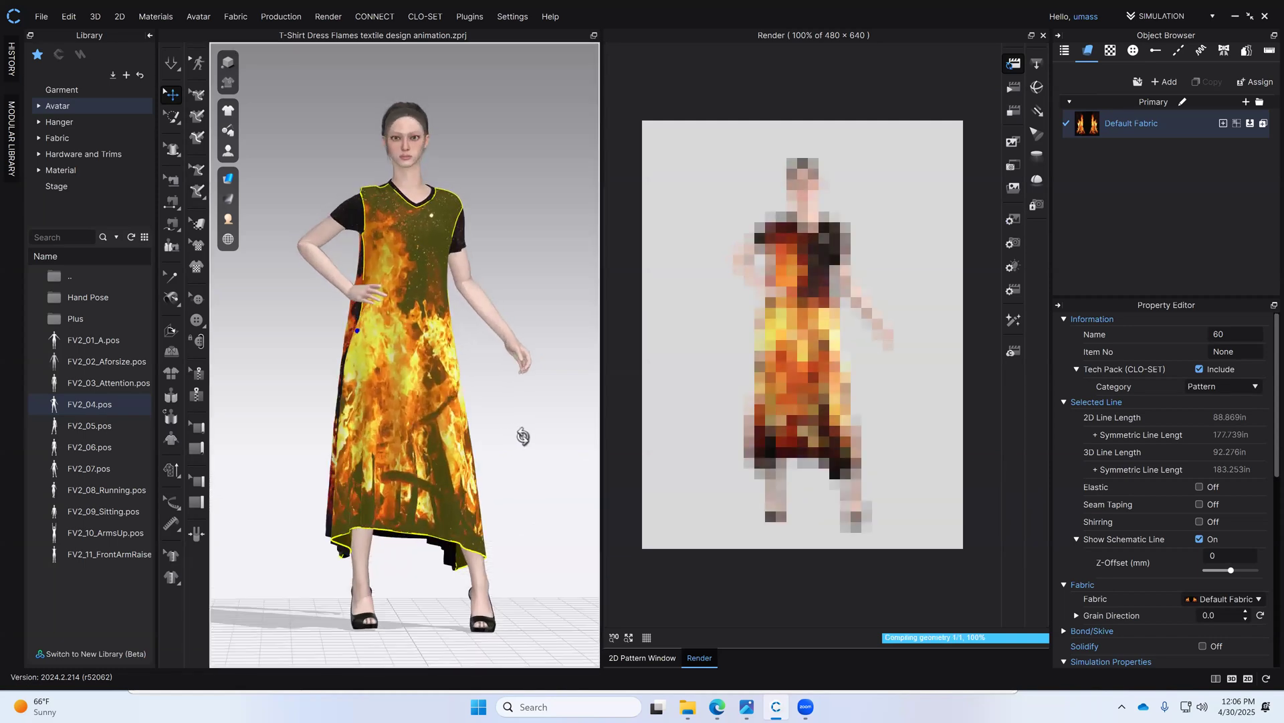
# - Set the render image size to the 1920 × 1080 preset in the image/video properties
pyautogui.click(1010, 222)
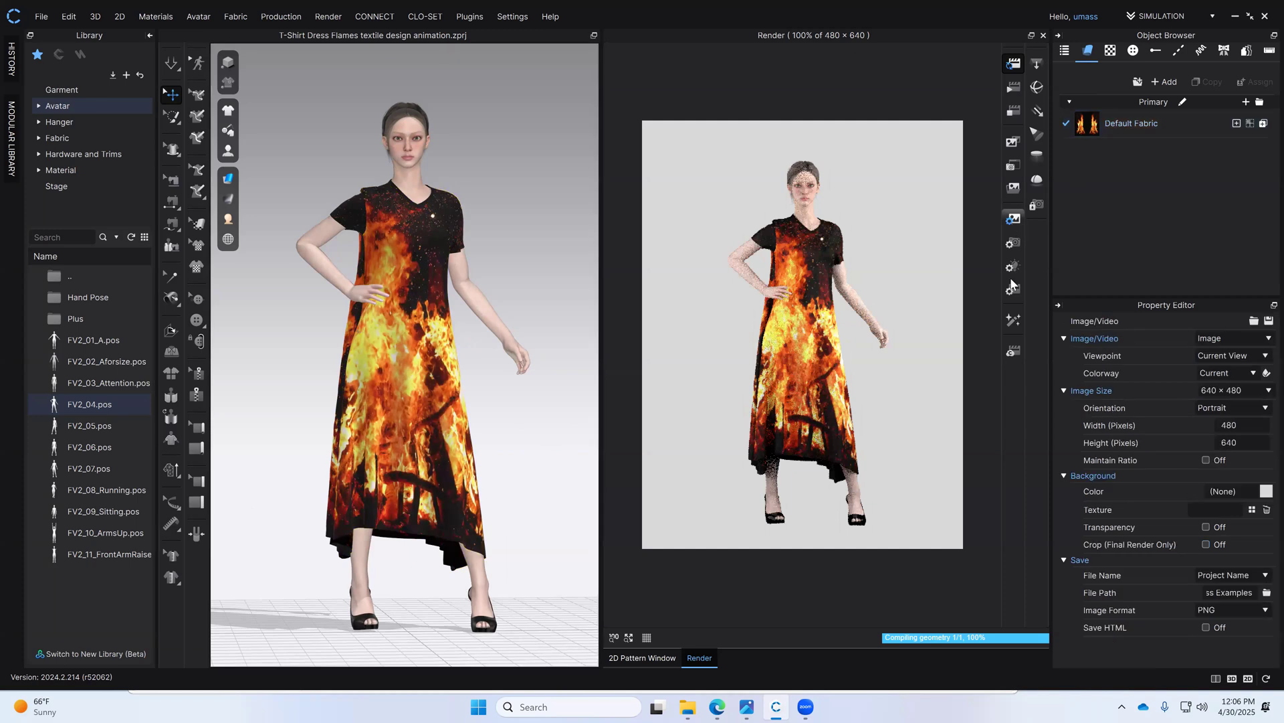
pyautogui.click(1255, 390)
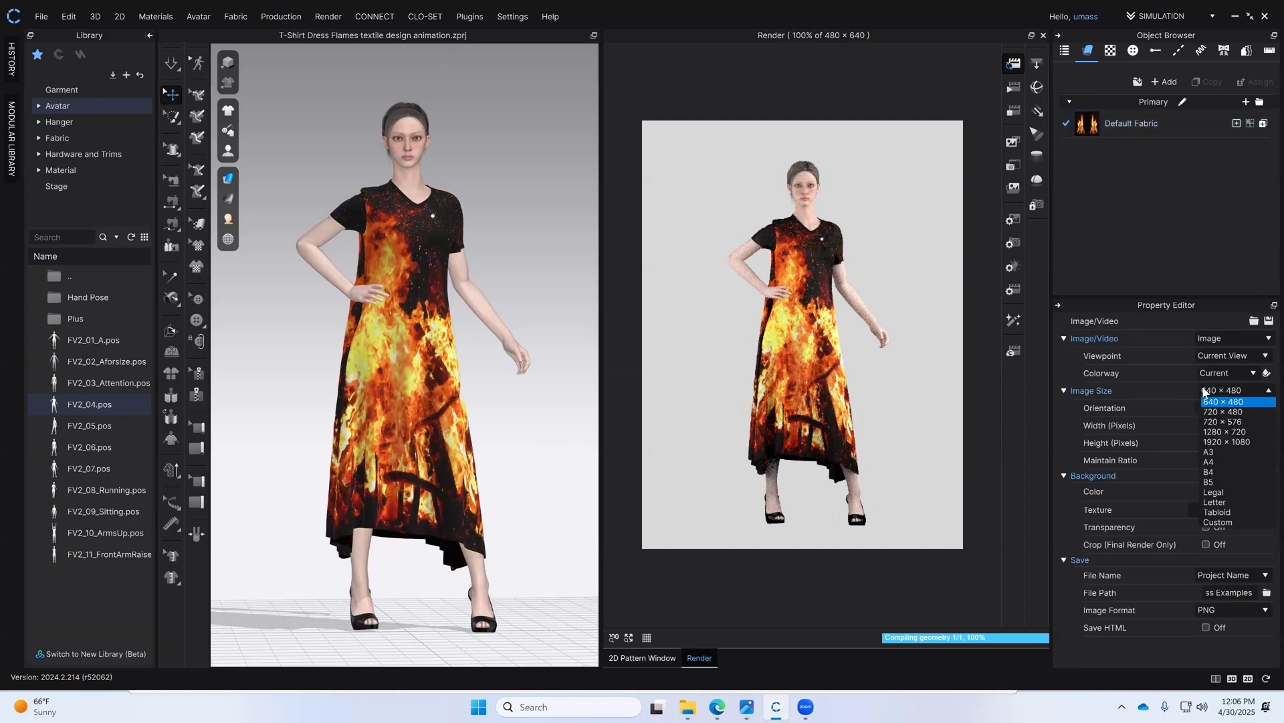
pyautogui.click(1230, 441)
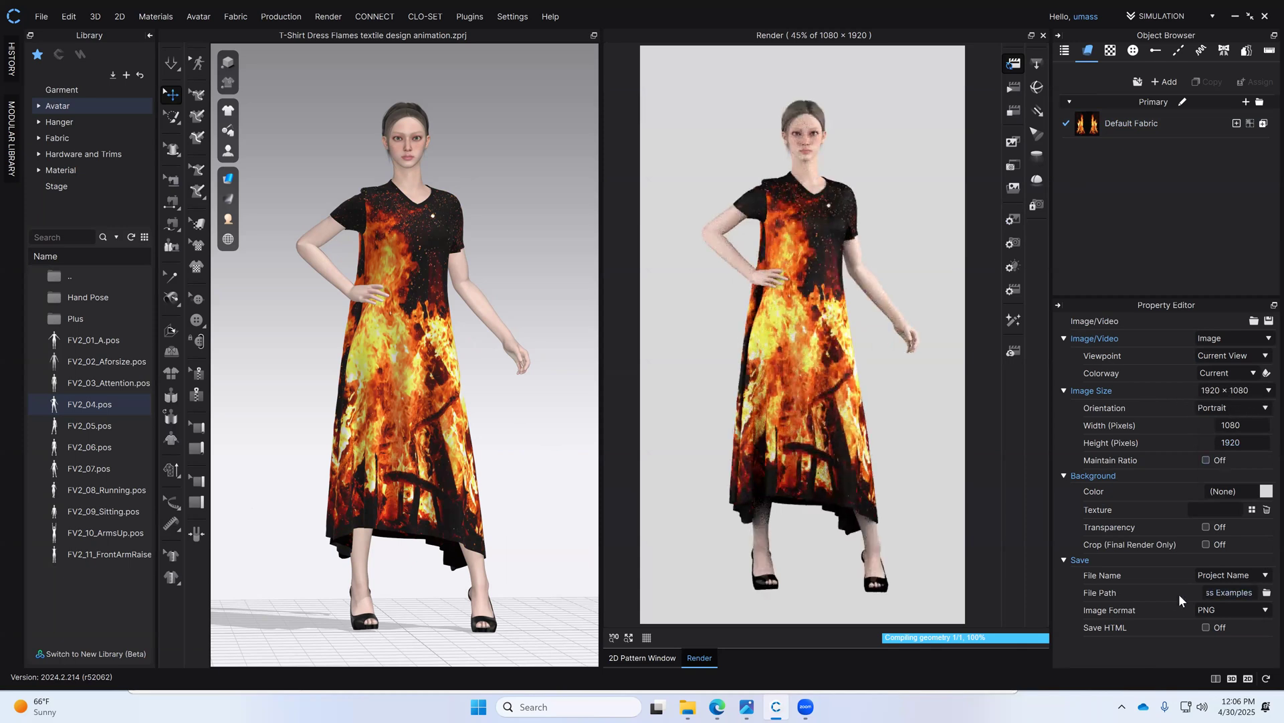
# - Set the render's save path to the Class Examples folder and turn on background transparency
pyautogui.click(1265, 593)
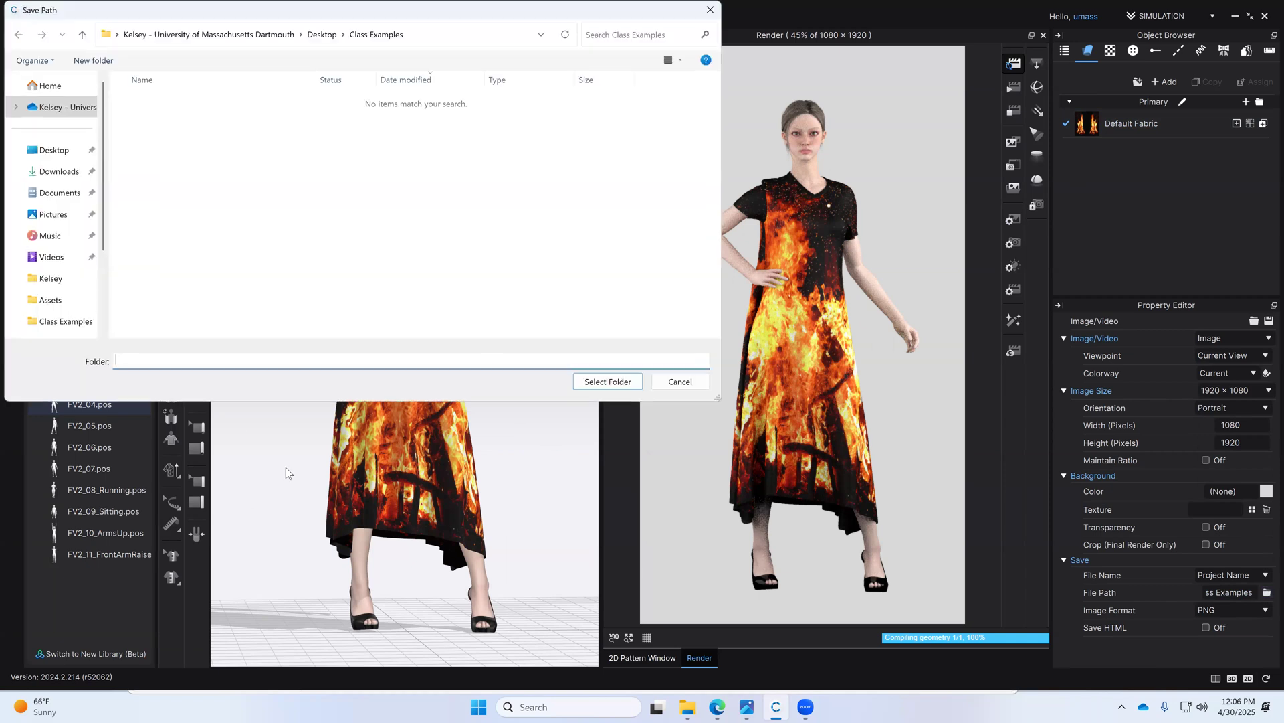
pyautogui.click(63, 322)
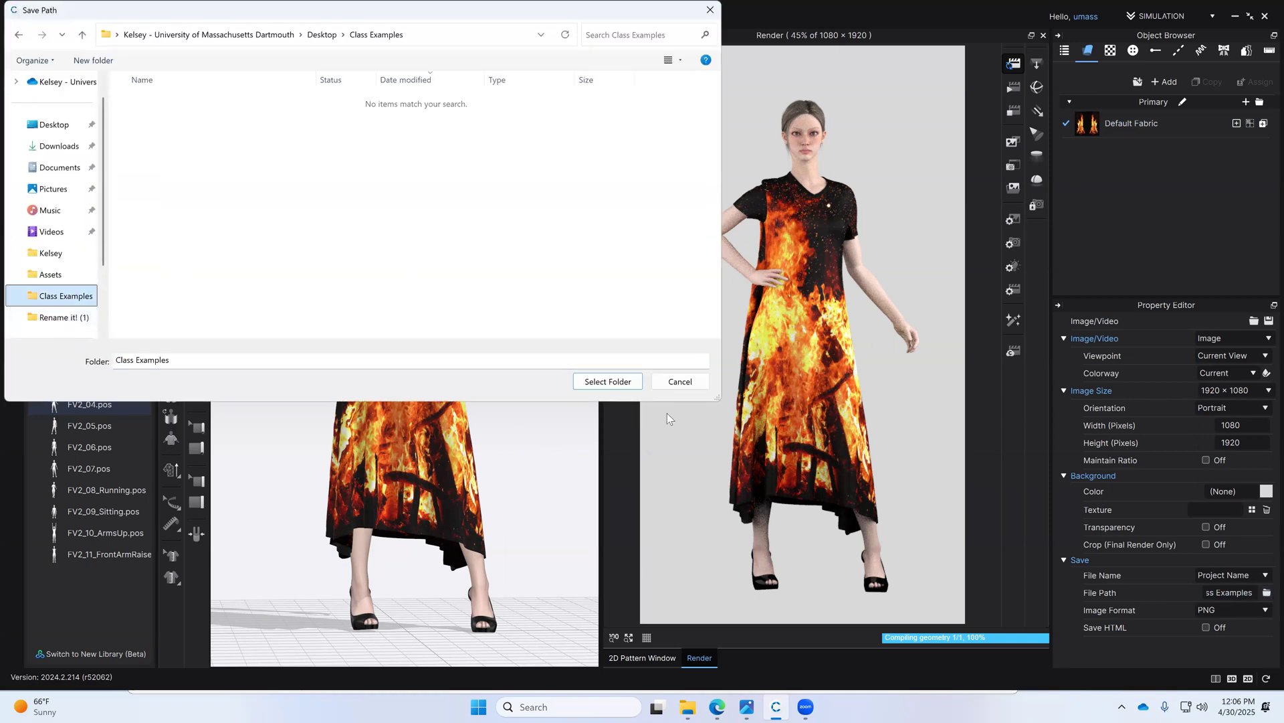
pyautogui.click(608, 381)
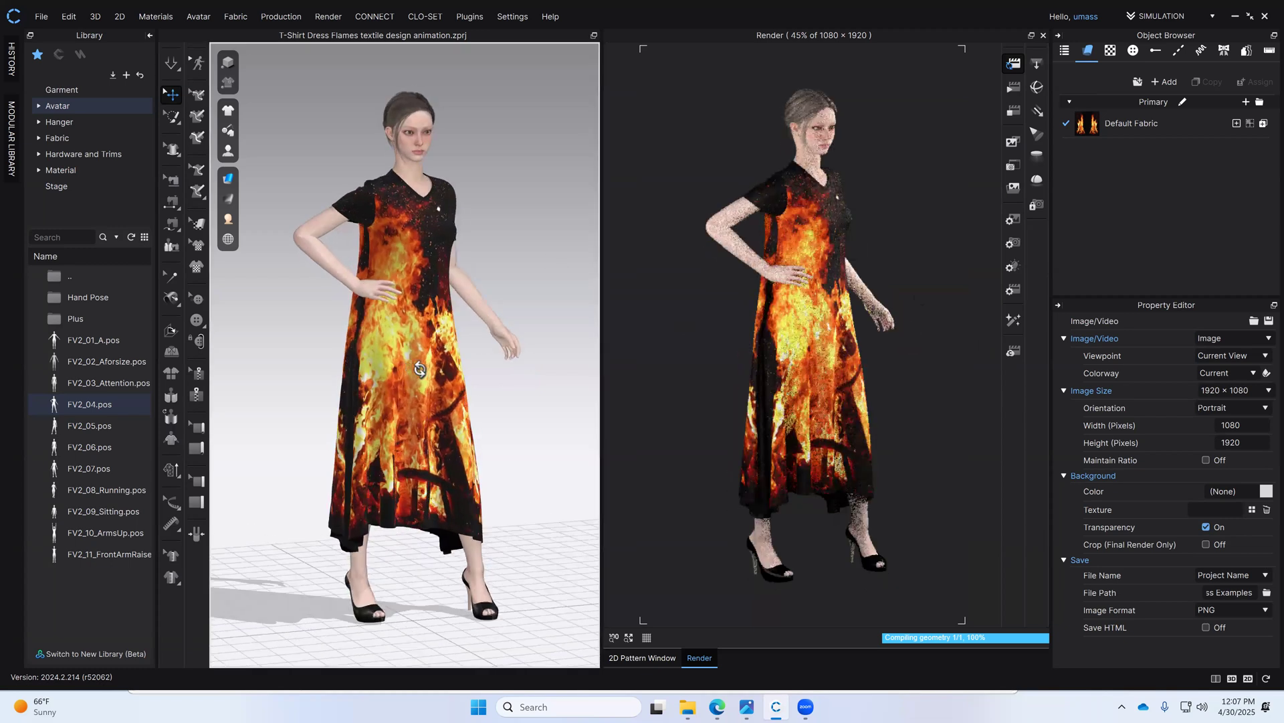
# - Stop the interactive render and run the final render of the avatar's front view
pyautogui.click(1011, 118)
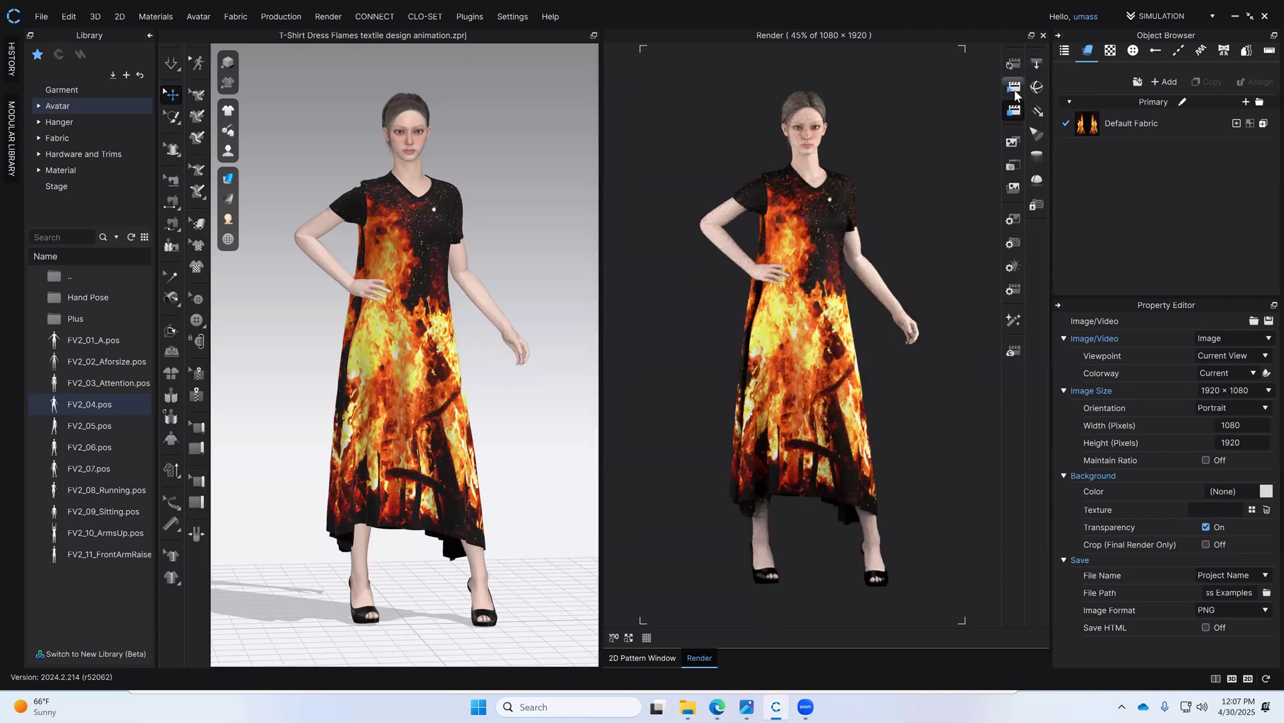
pyautogui.click(1015, 89)
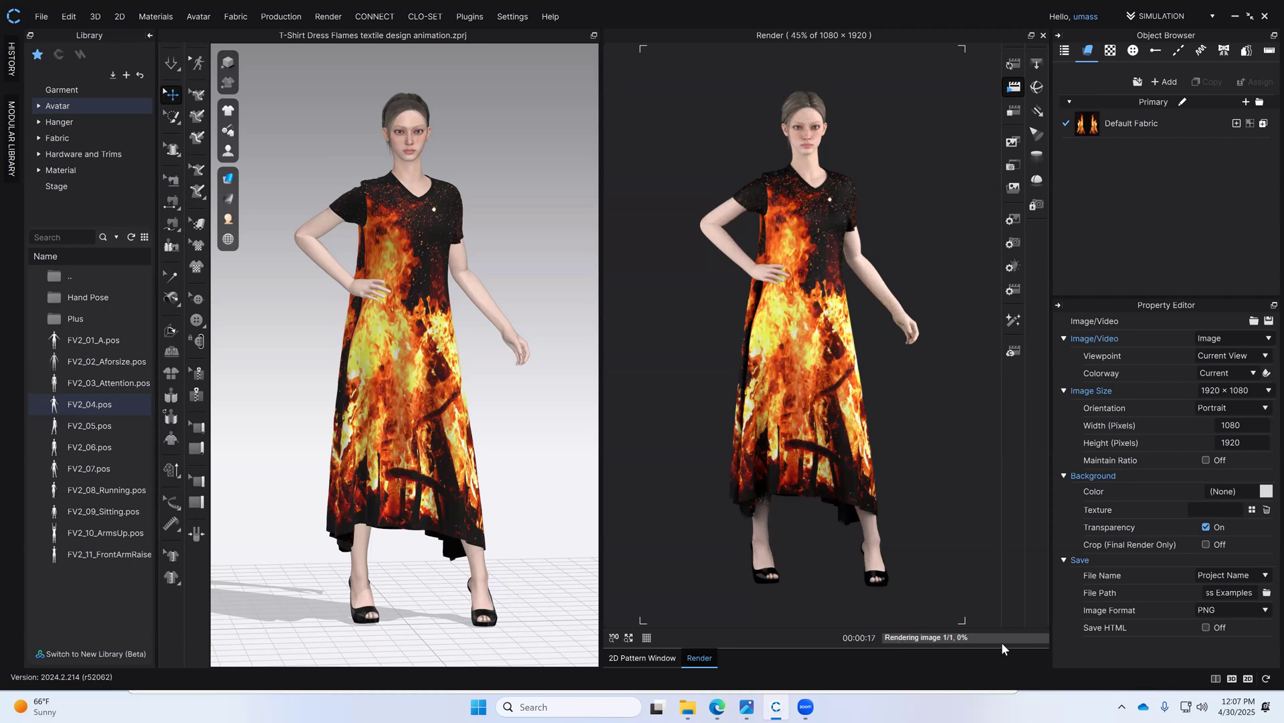
# - Switch to the Class Examples folder in File Explorer and view the T-Shirt Dress Flames textile design-01 and Female_T-shirt images
pyautogui.moveTo(693, 708)
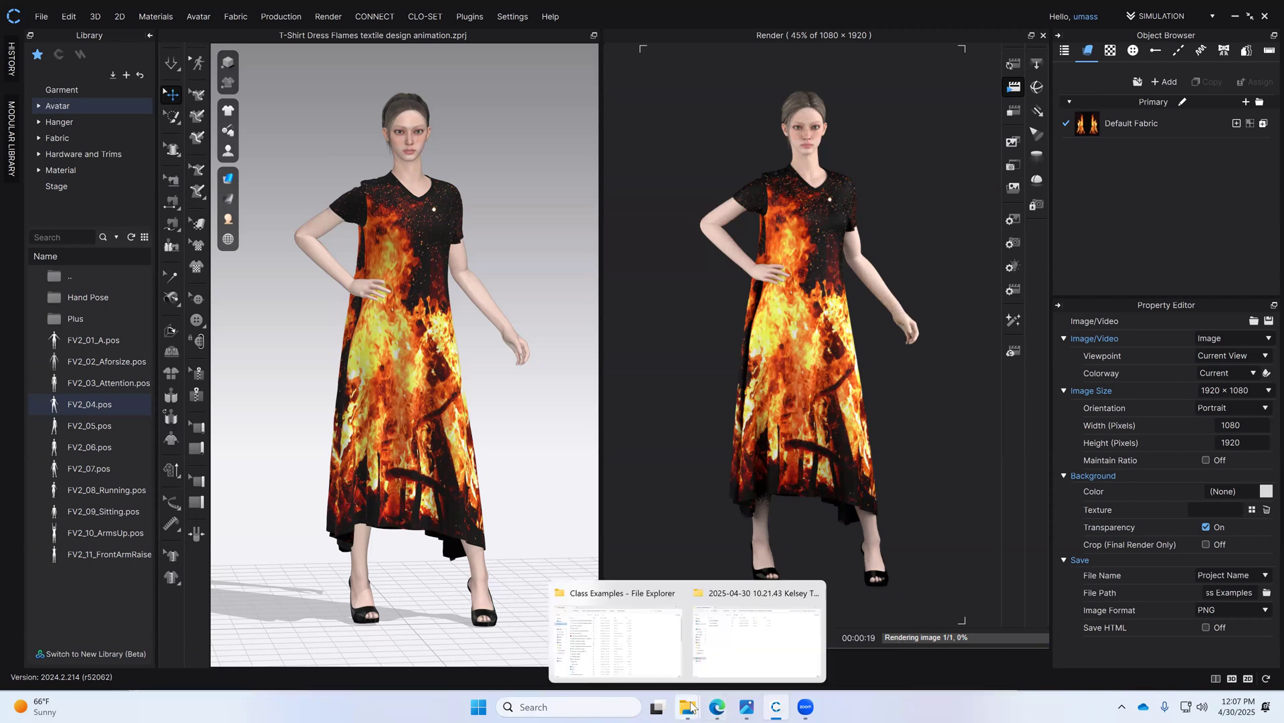
pyautogui.click(665, 646)
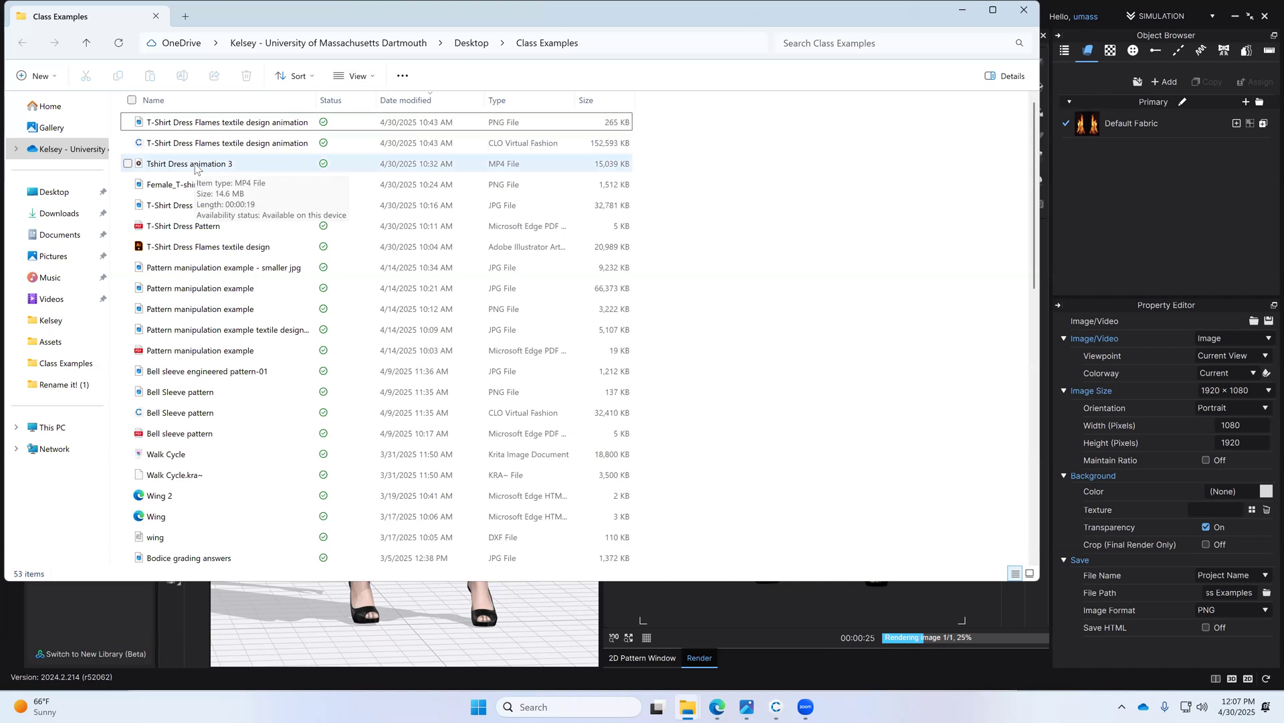
pyautogui.click(188, 208)
pyautogui.doubleClick(188, 208)
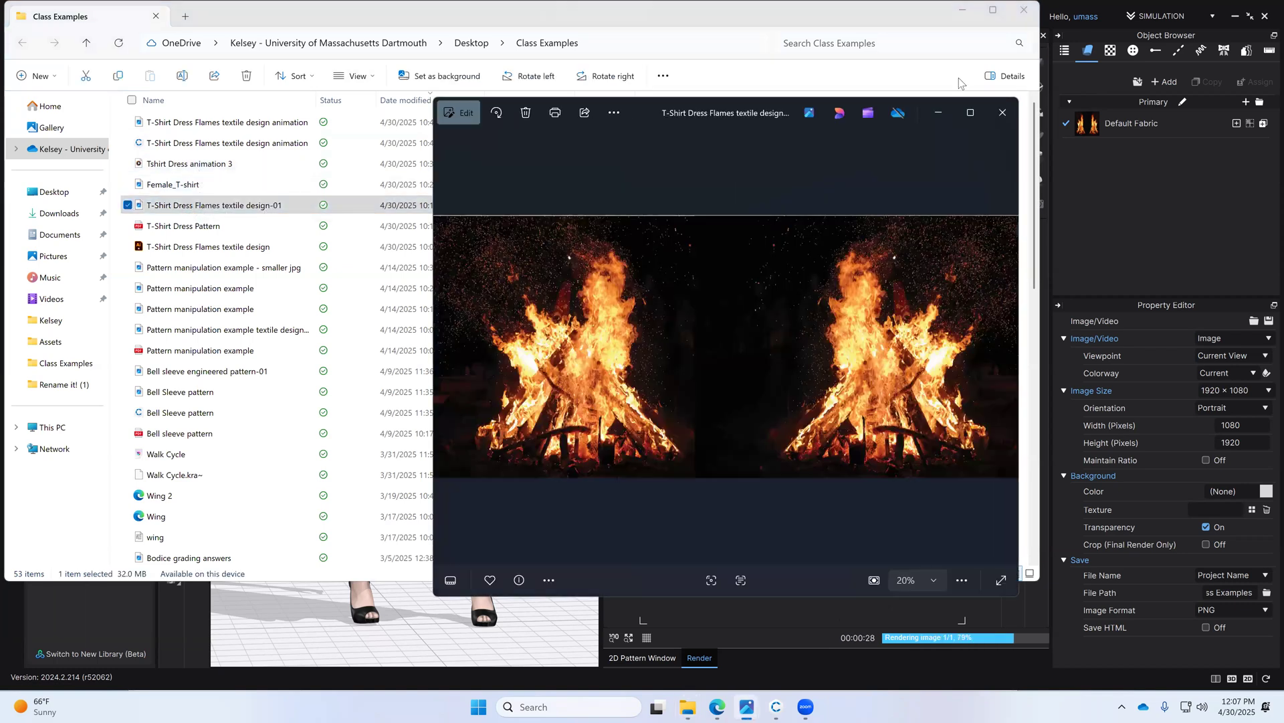
pyautogui.doubleClick(261, 192)
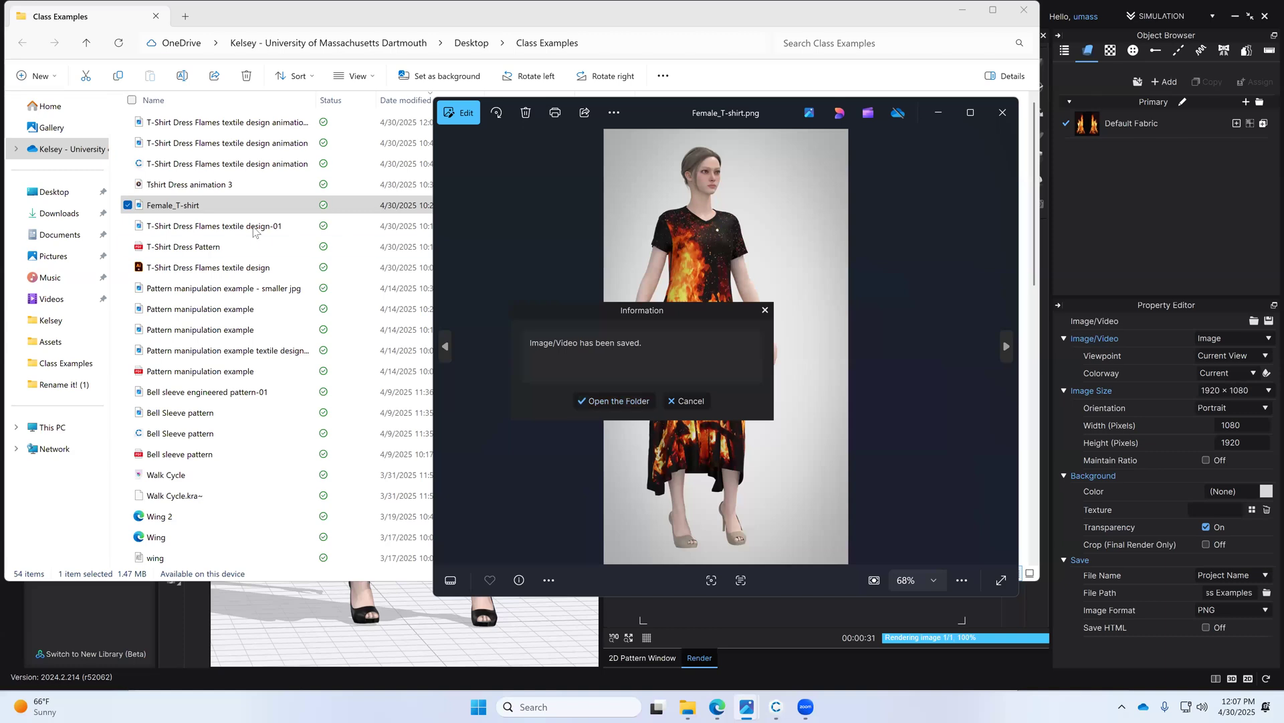
# - Open the render's output folder, inspect the newly saved T-Shirt Dress Flames PNG up close, and return to CLO
pyautogui.click(621, 400)
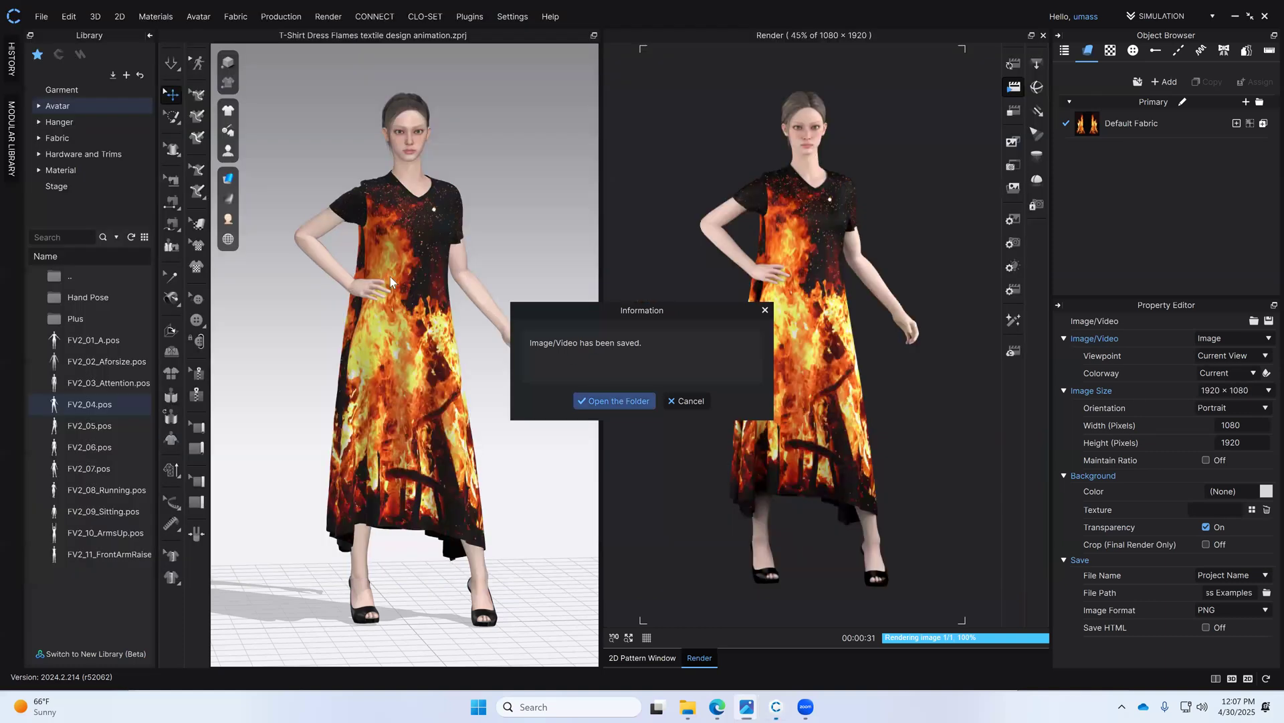
pyautogui.click(234, 125)
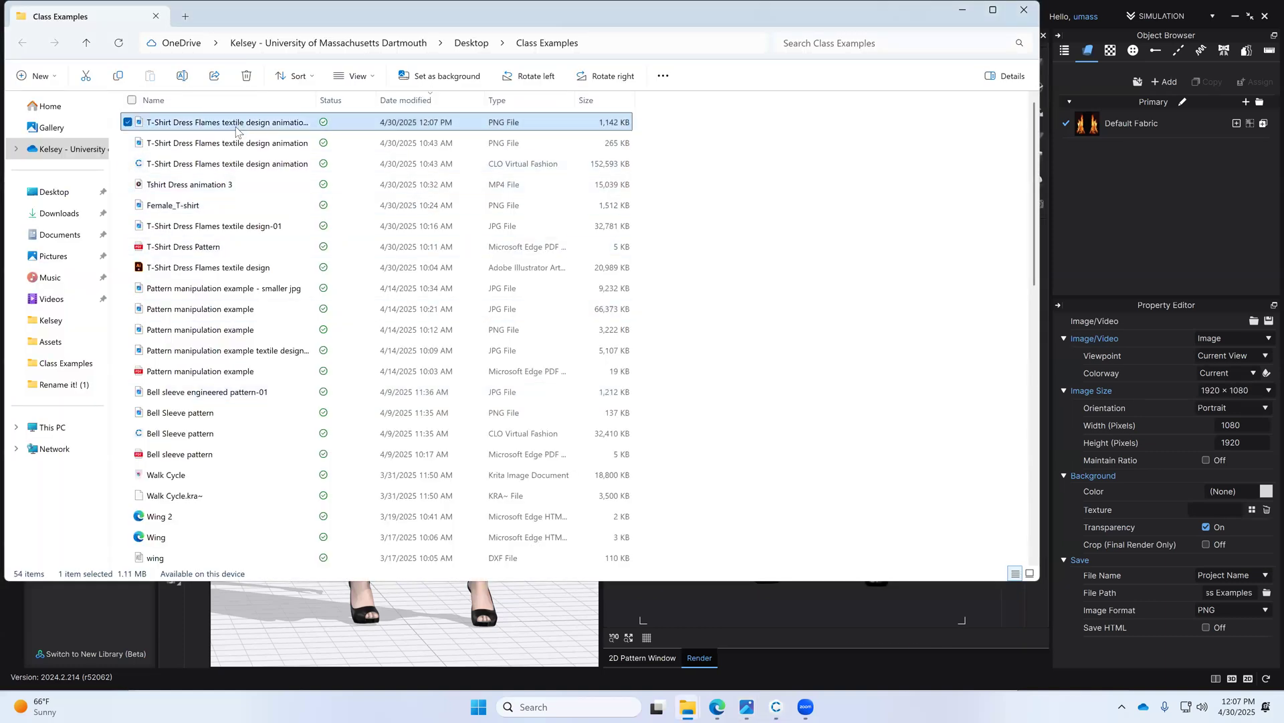
pyautogui.doubleClick(233, 125)
pyautogui.scroll(2, 805, 370)
pyautogui.scroll(5, 753, 314)
pyautogui.scroll(-7, 774, 314)
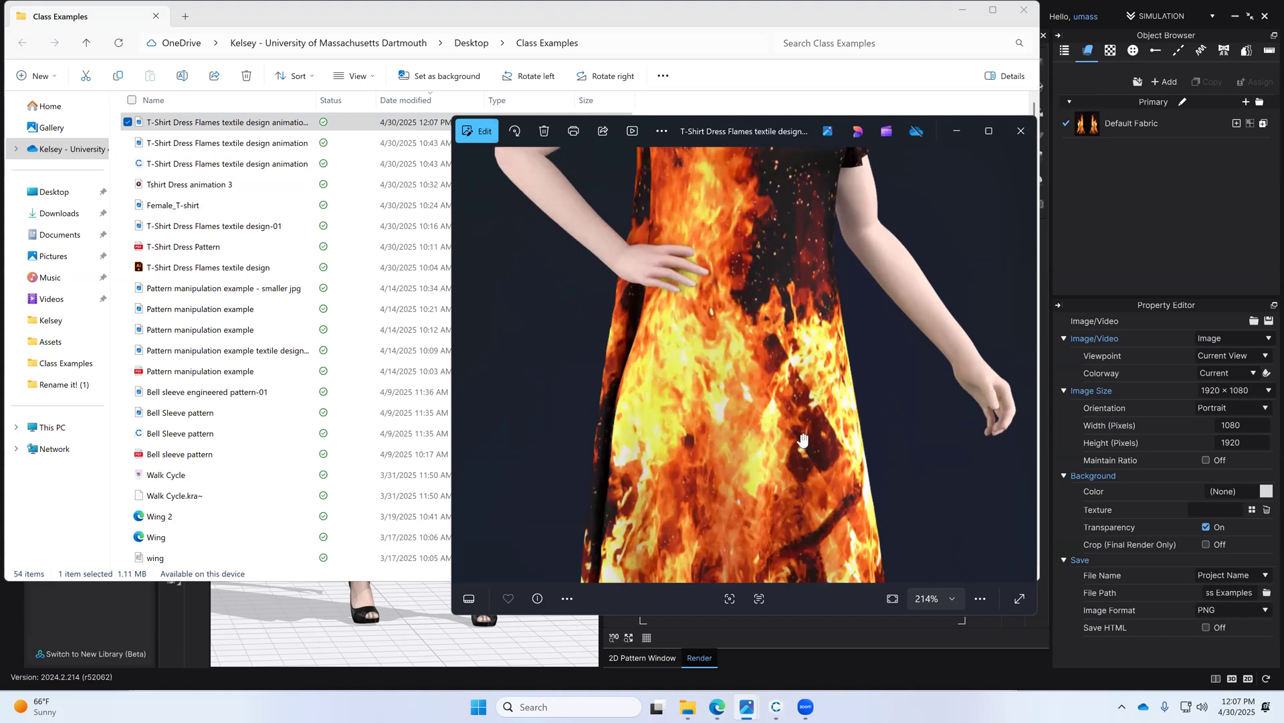
pyautogui.click(1069, 236)
# - Preview the avatar's side view with the interactive render, stop the render, and bring the avatar back to the front view
pyautogui.moveTo(415, 413); pyautogui.dragTo(529, 394, button='right')
pyautogui.click(1014, 67)
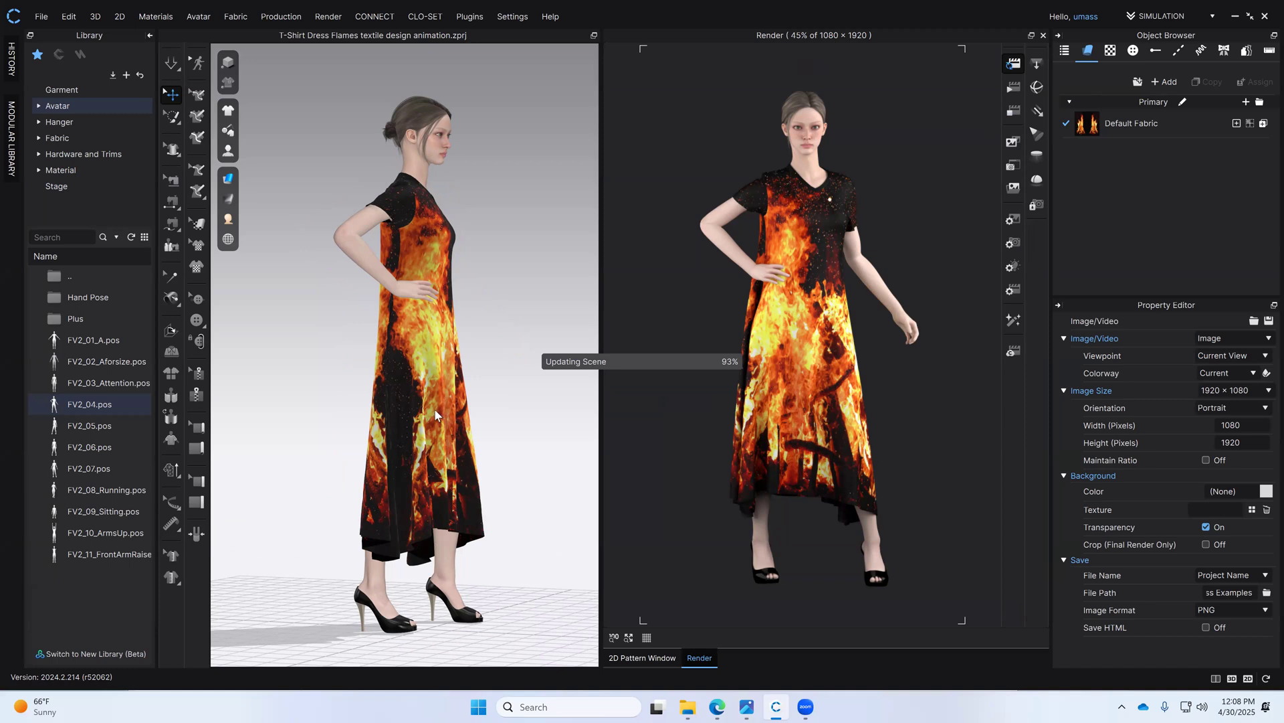
pyautogui.click(1014, 113)
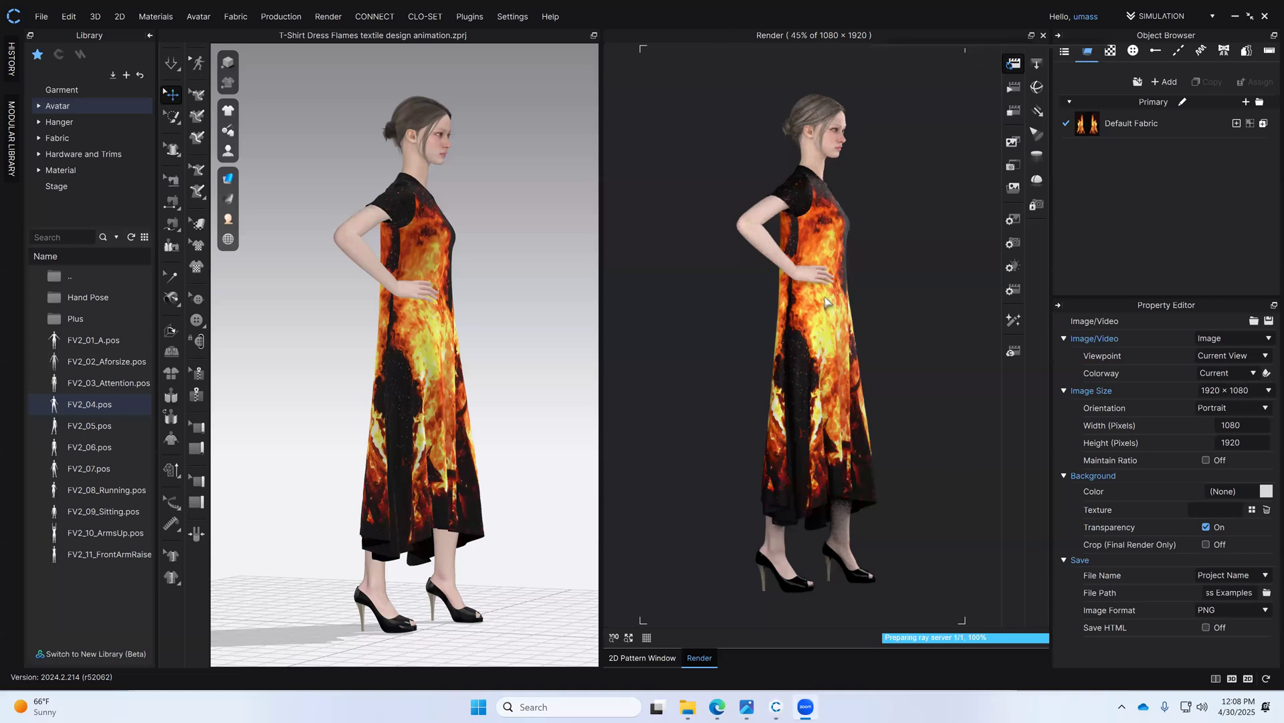
pyautogui.click(1015, 111)
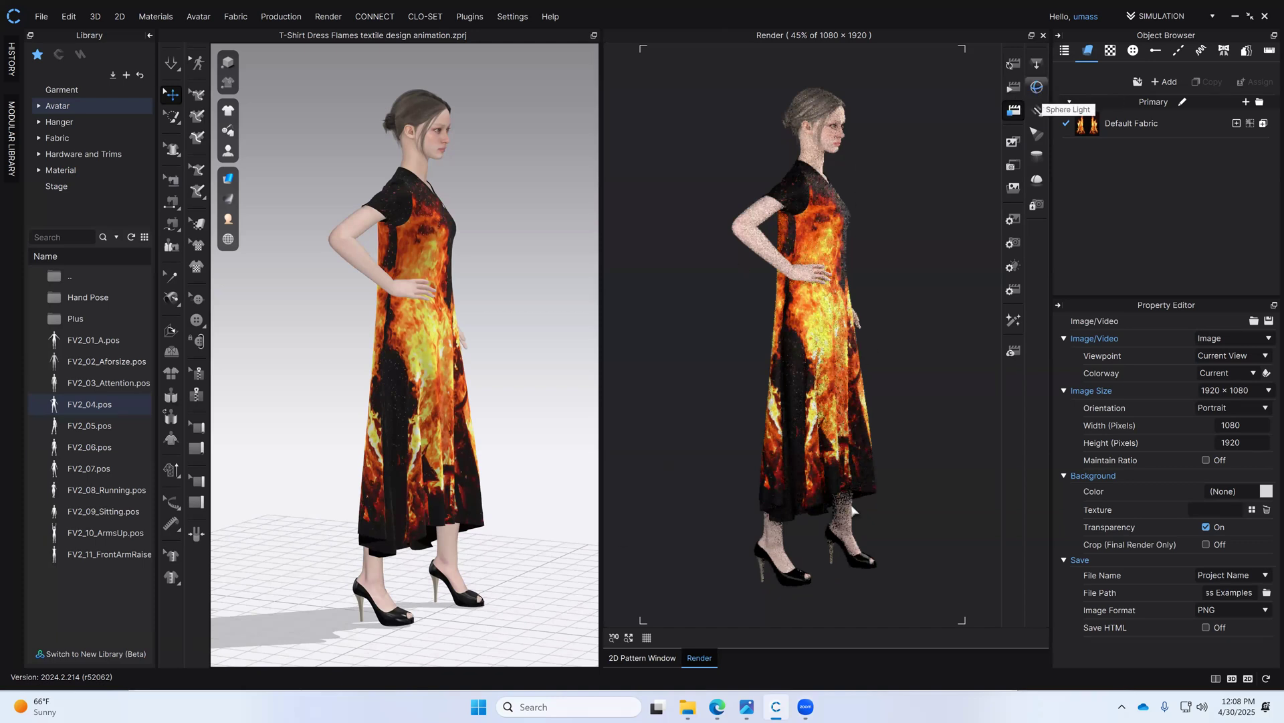
pyautogui.moveTo(482, 439); pyautogui.dragTo(351, 427, button='right')
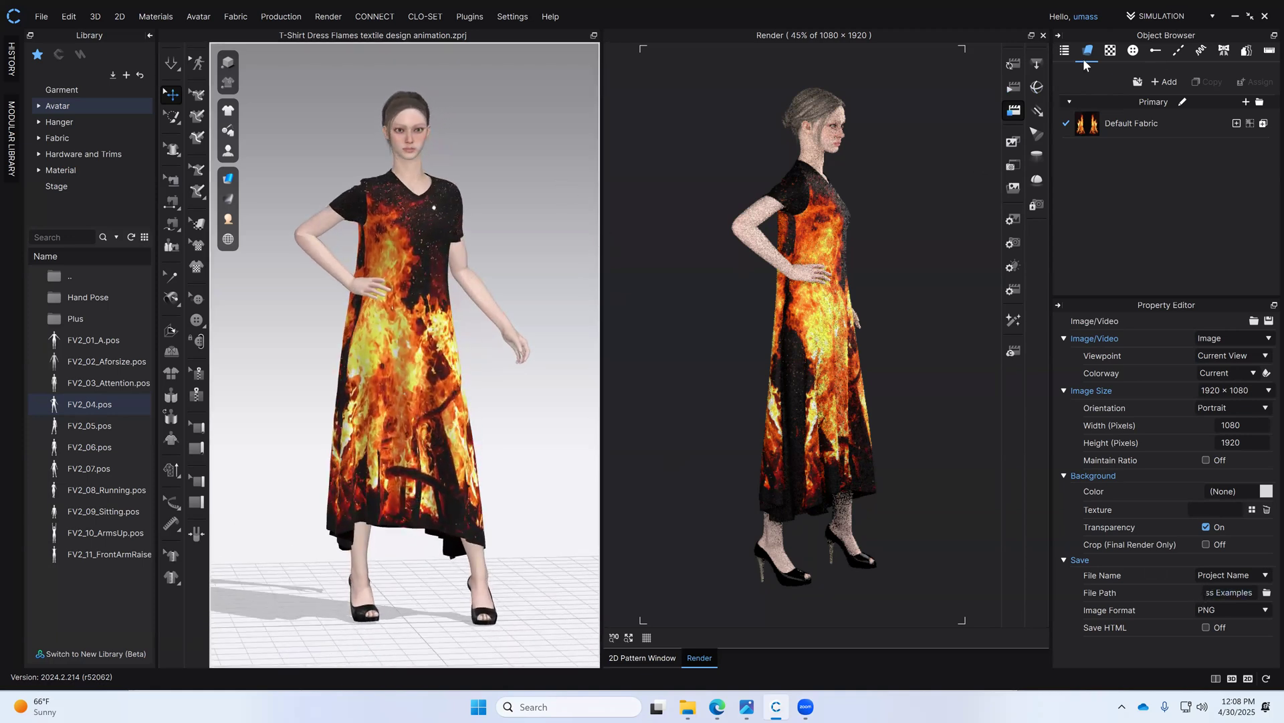
# - Close the Render window, apply the full-body FV2_07 pose while maintaining avatar size, and stop the garment simulation
pyautogui.click(1043, 34)
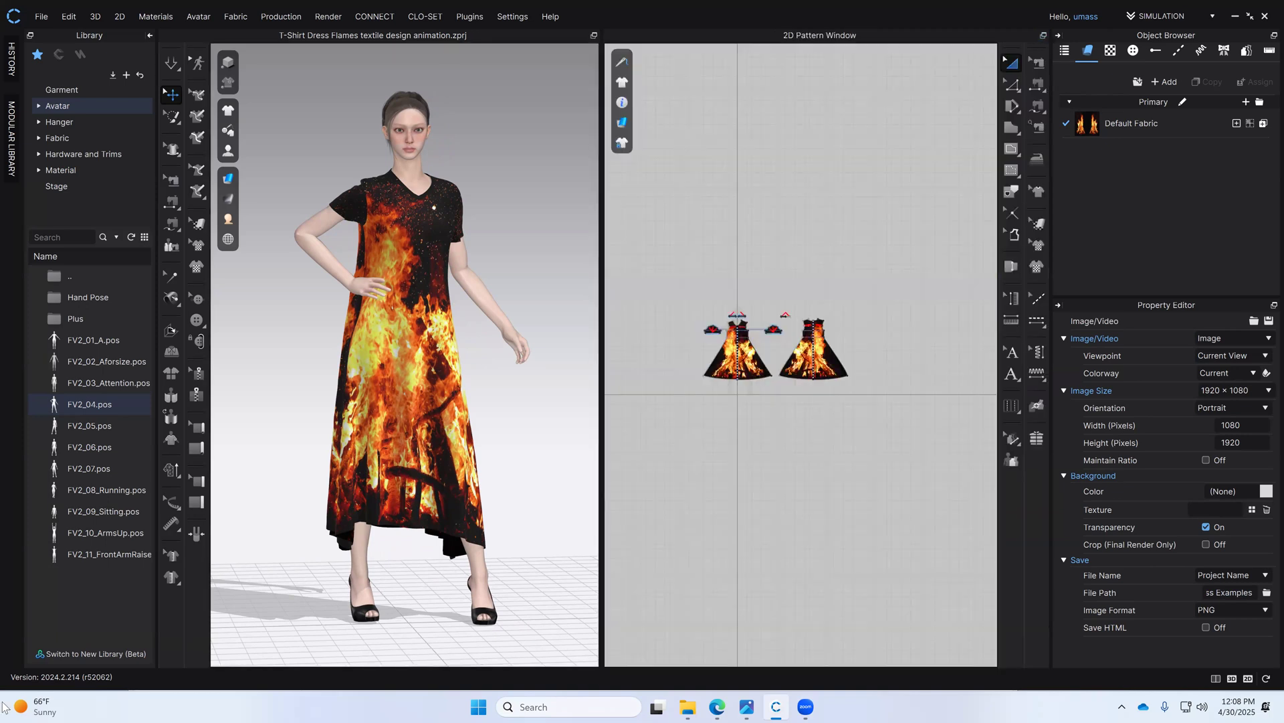
pyautogui.moveTo(70, 483); pyautogui.dragTo(490, 299)
pyautogui.doubleClick(75, 467)
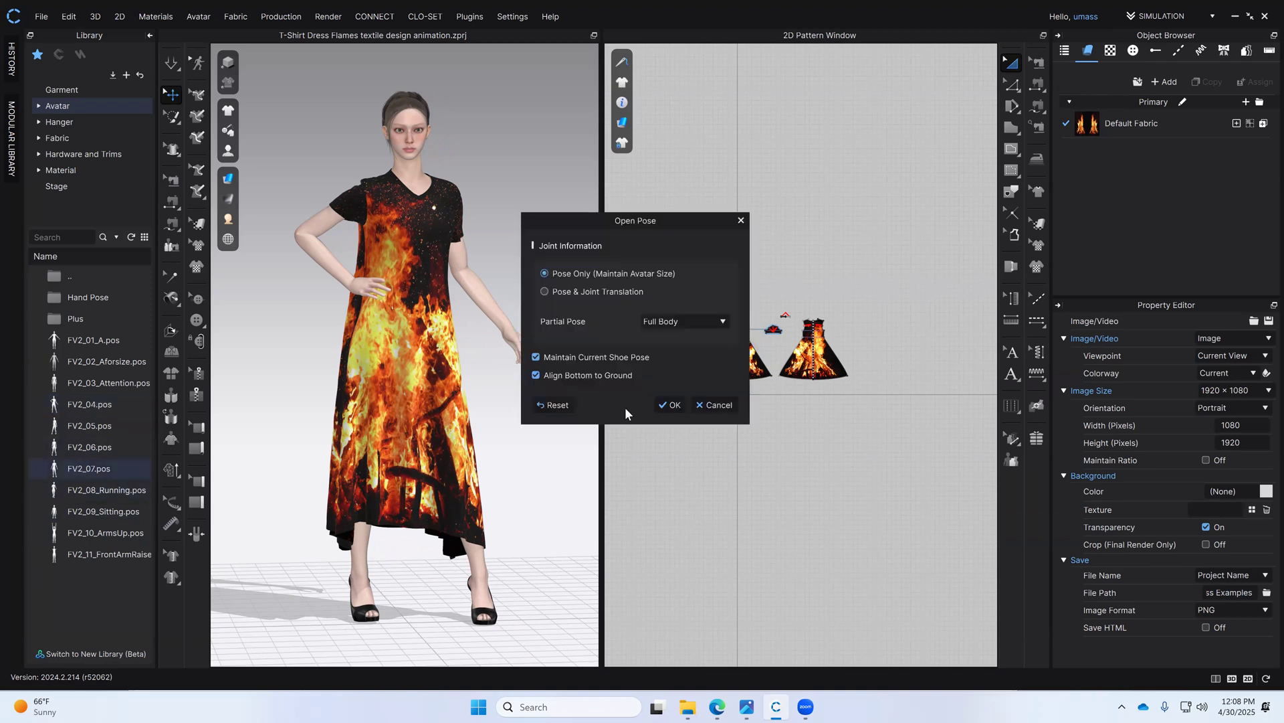
pyautogui.click(671, 404)
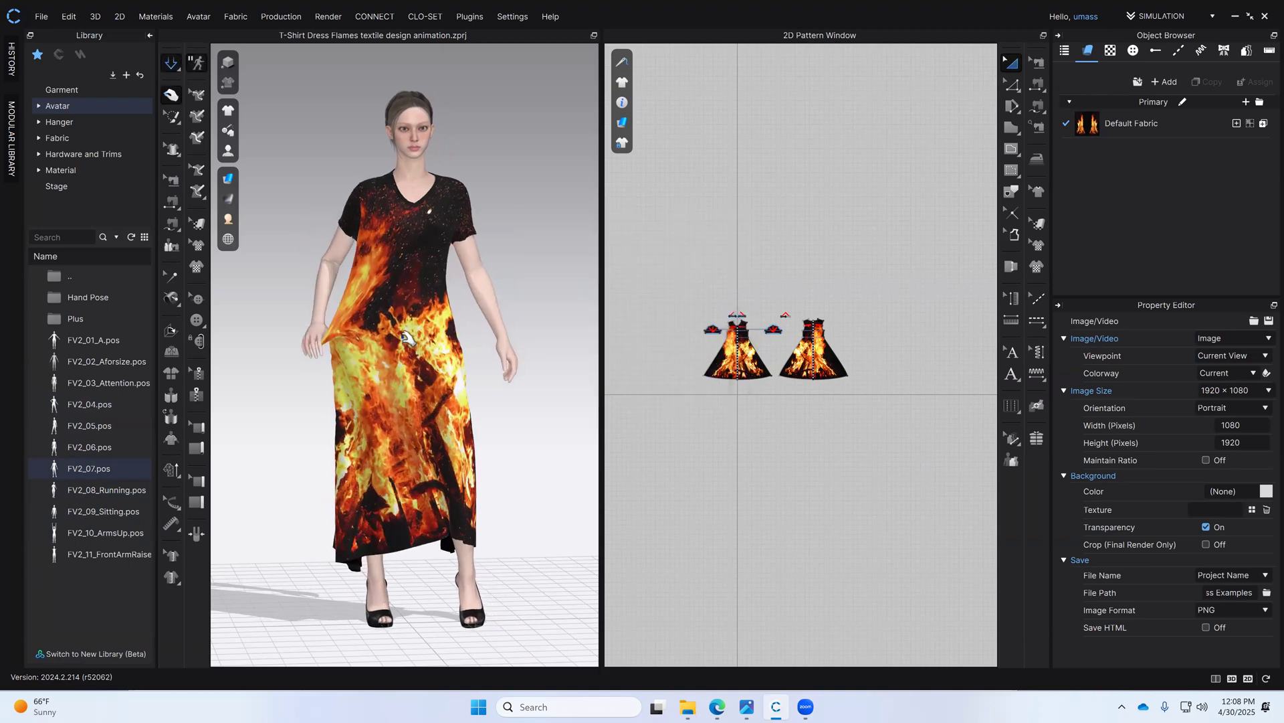
pyautogui.click(169, 62)
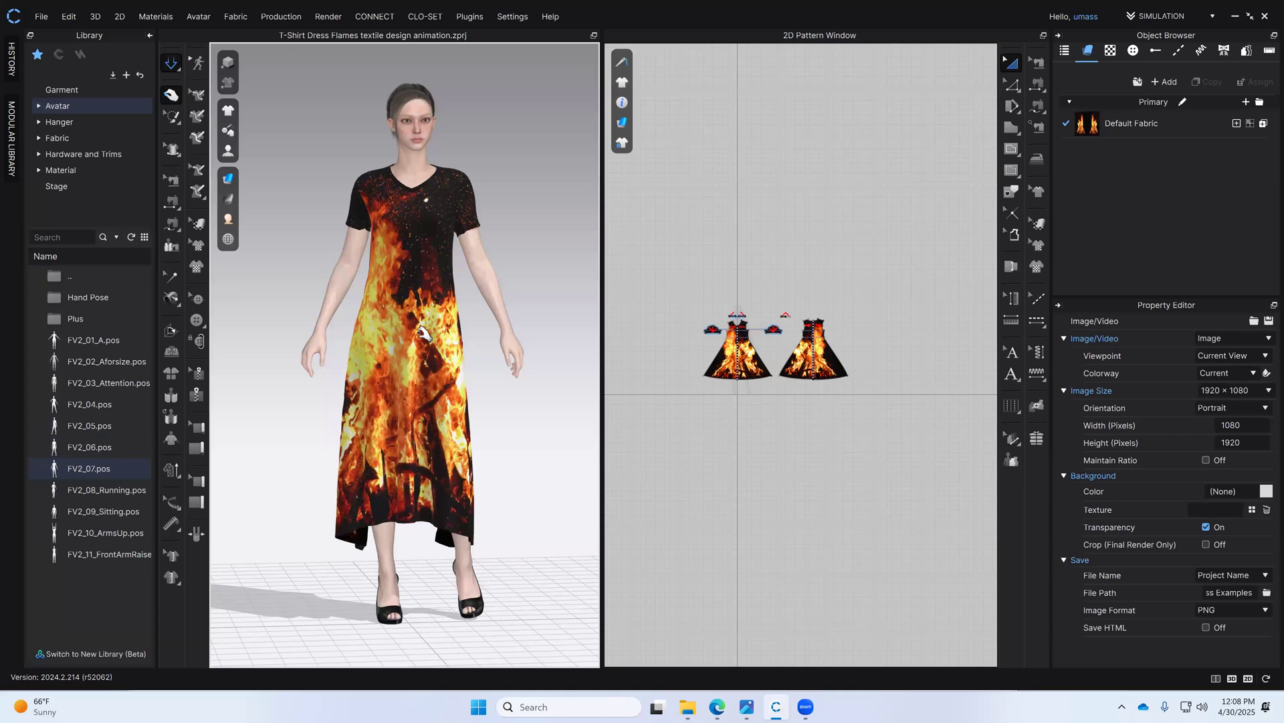
pyautogui.doubleClick(89, 469)
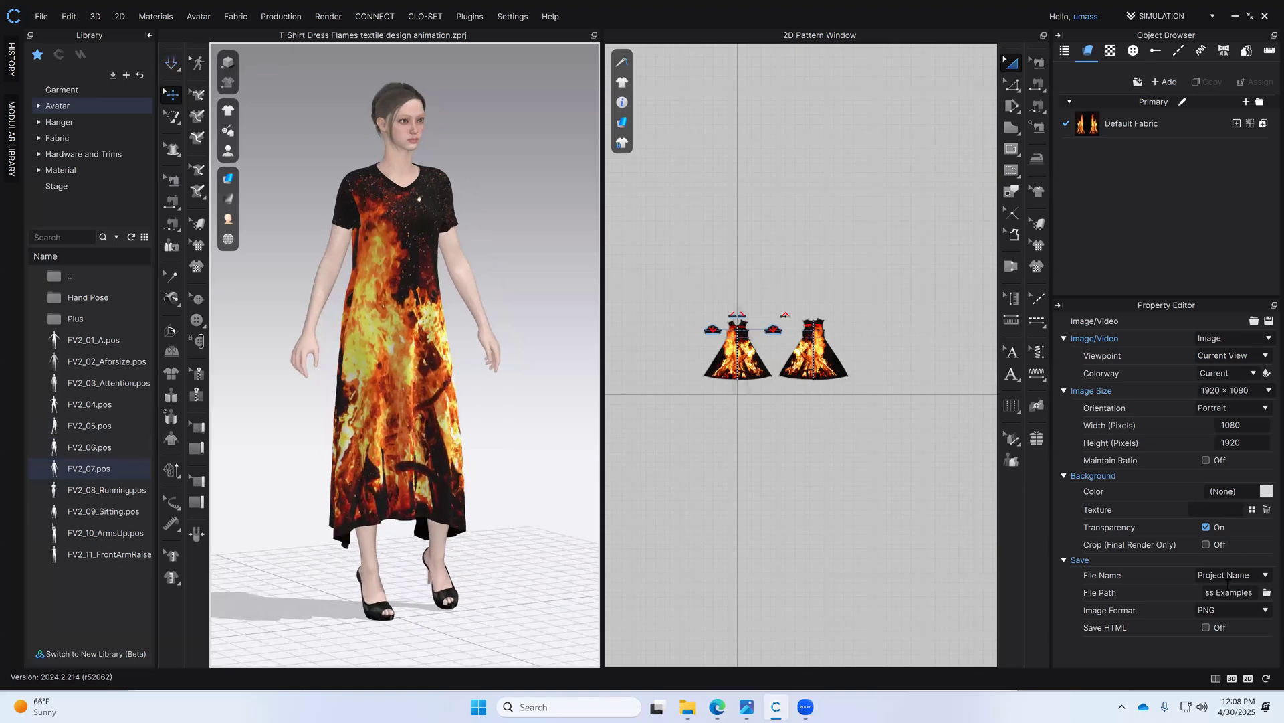
# - Set the Default Fabric's physical property preset to V2_Cut_Sew_Knit_PolarFleece
pyautogui.click(1108, 125)
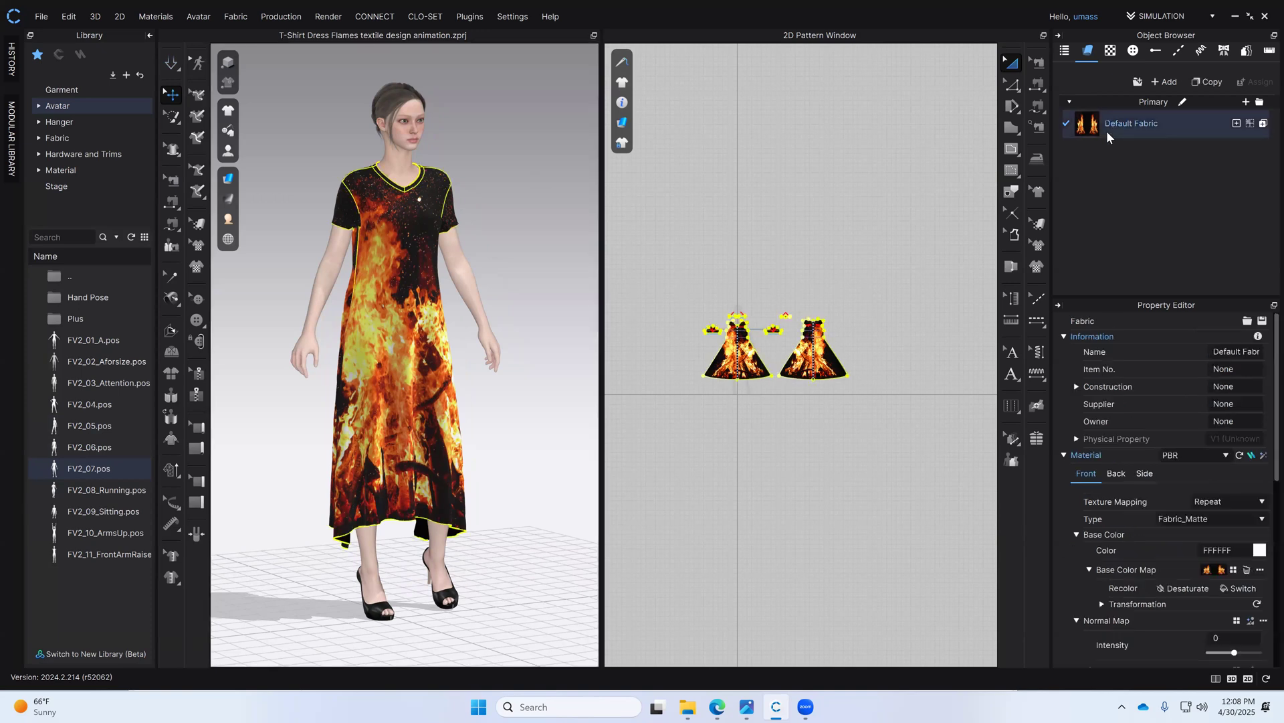
pyautogui.scroll(-10, 1186, 575)
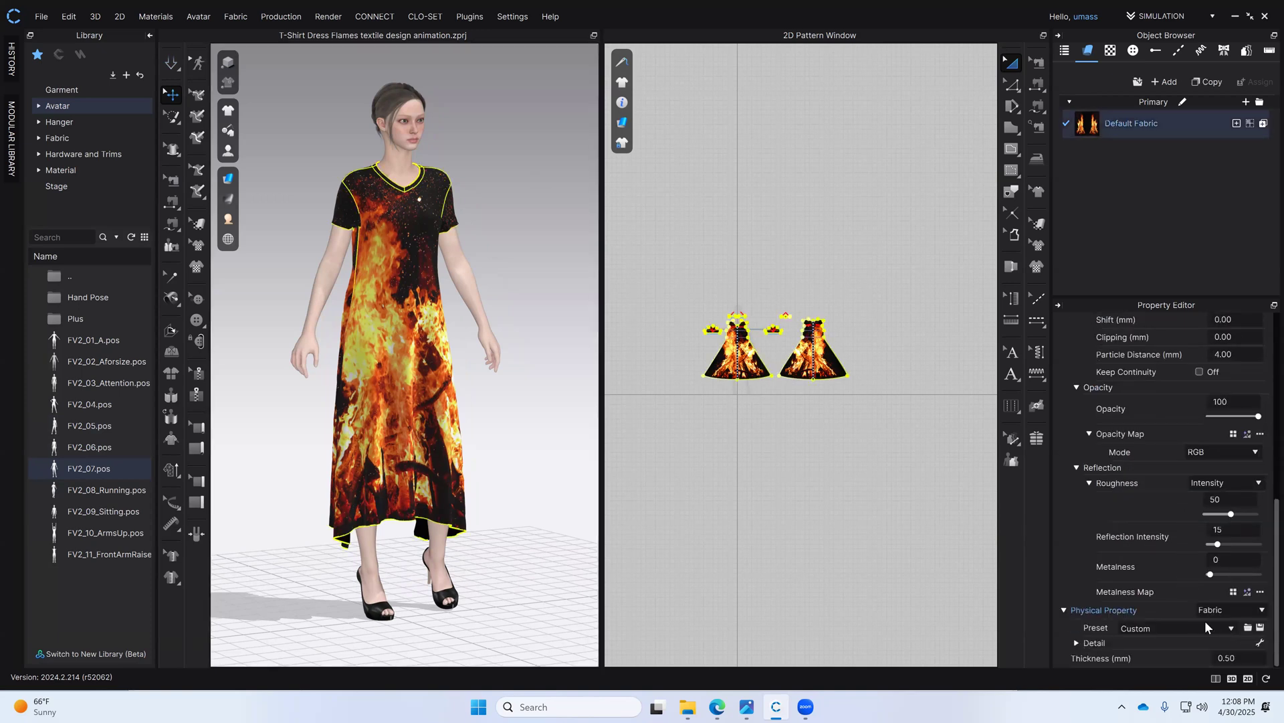
pyautogui.click(1204, 628)
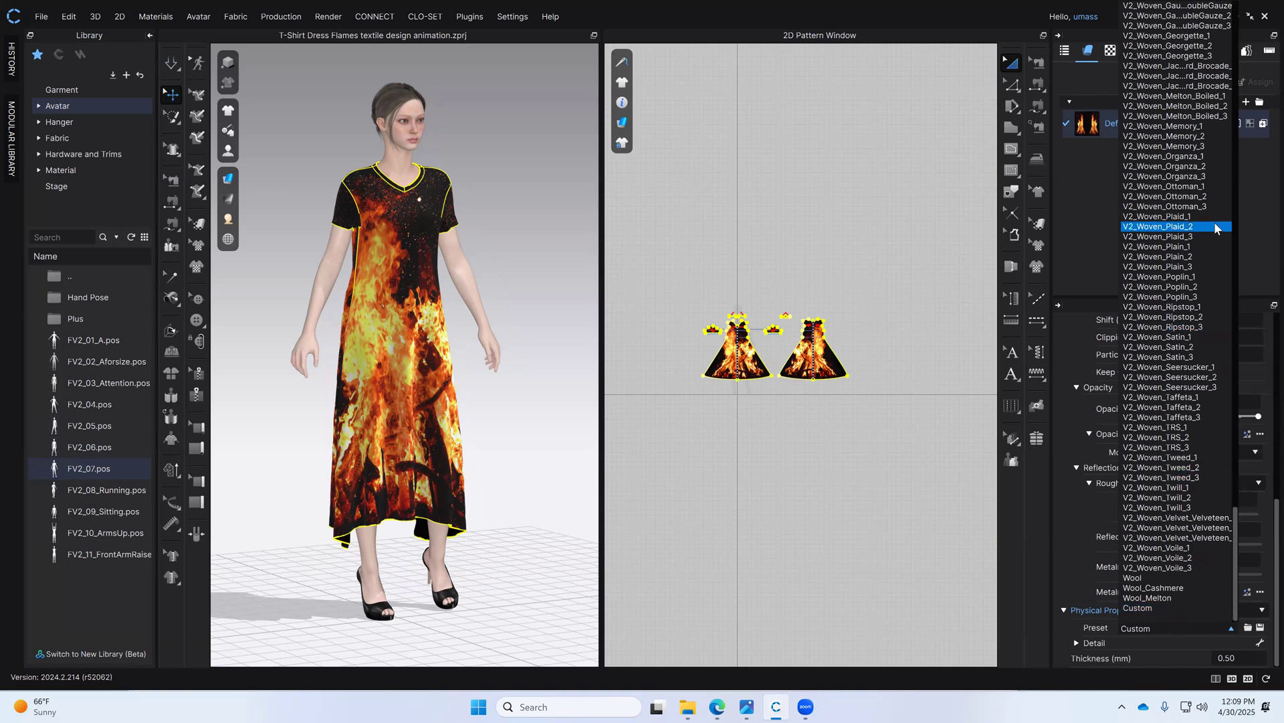
pyautogui.scroll(9, 1198, 238)
pyautogui.scroll(14, 1184, 237)
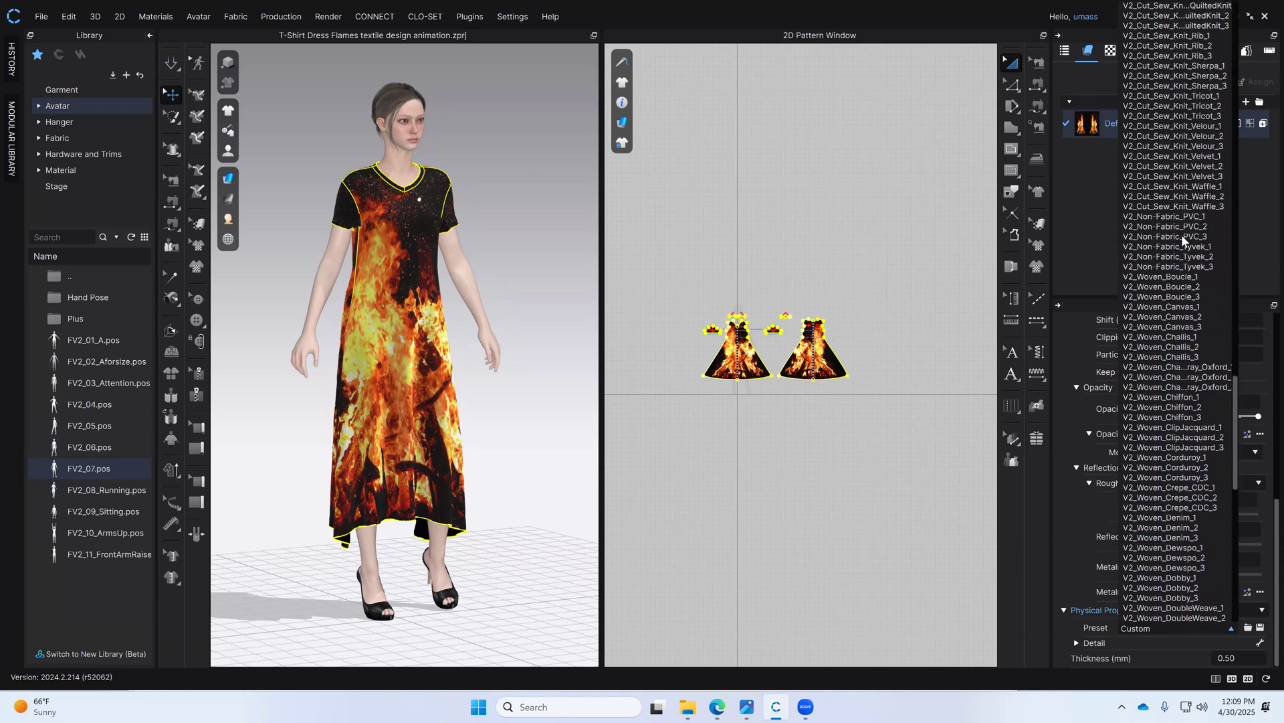
pyautogui.scroll(4, 1182, 231)
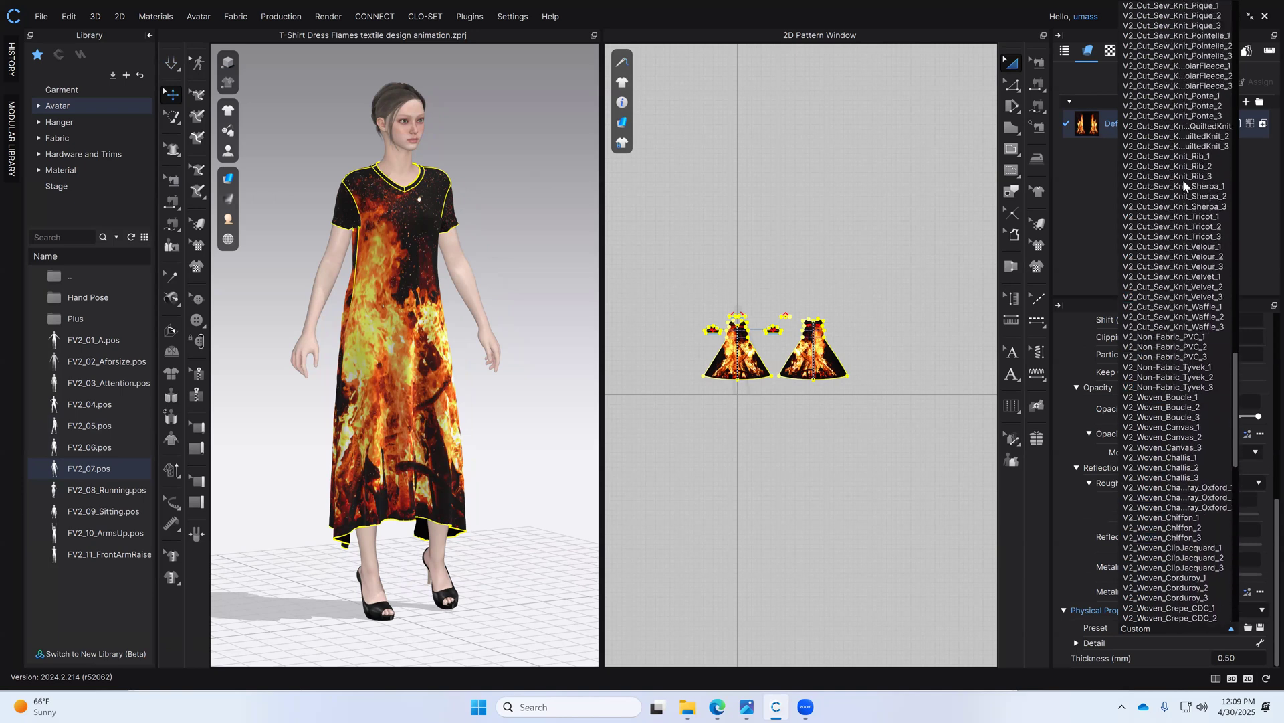
pyautogui.click(1185, 87)
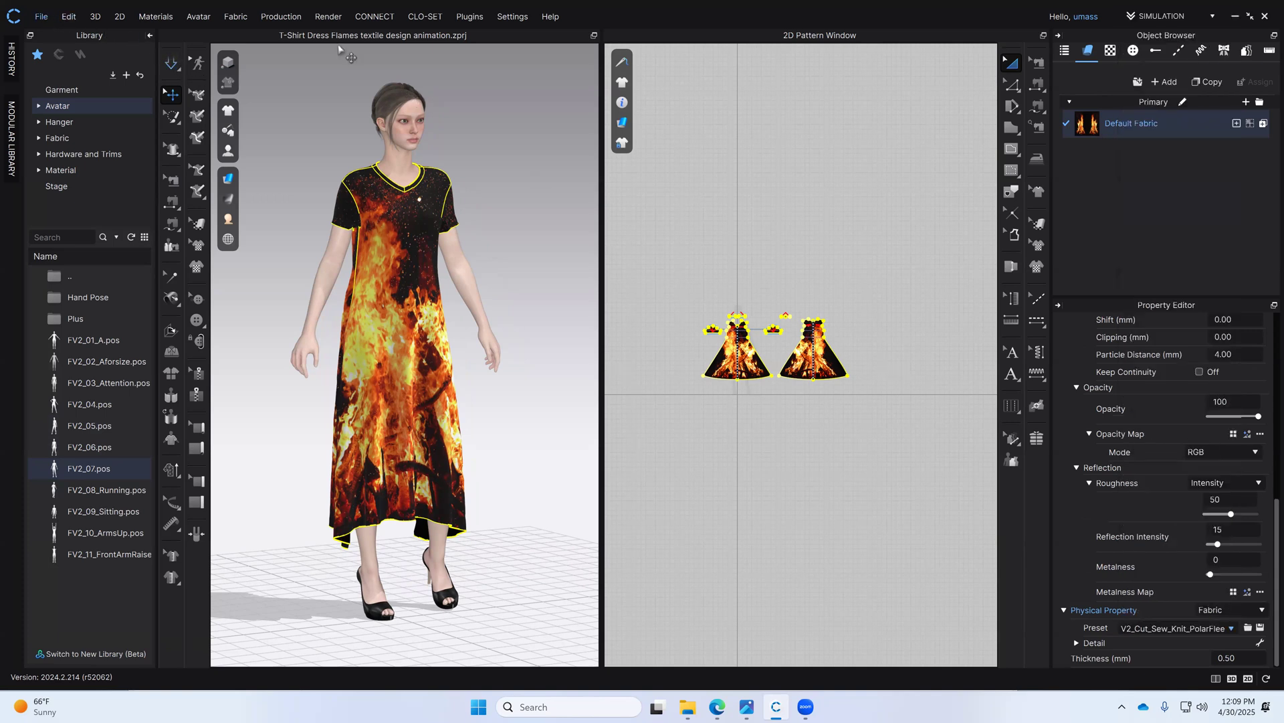
# - Switch the workspace to Animation mode and open the avatar's motion files folder in the library
pyautogui.click(1162, 16)
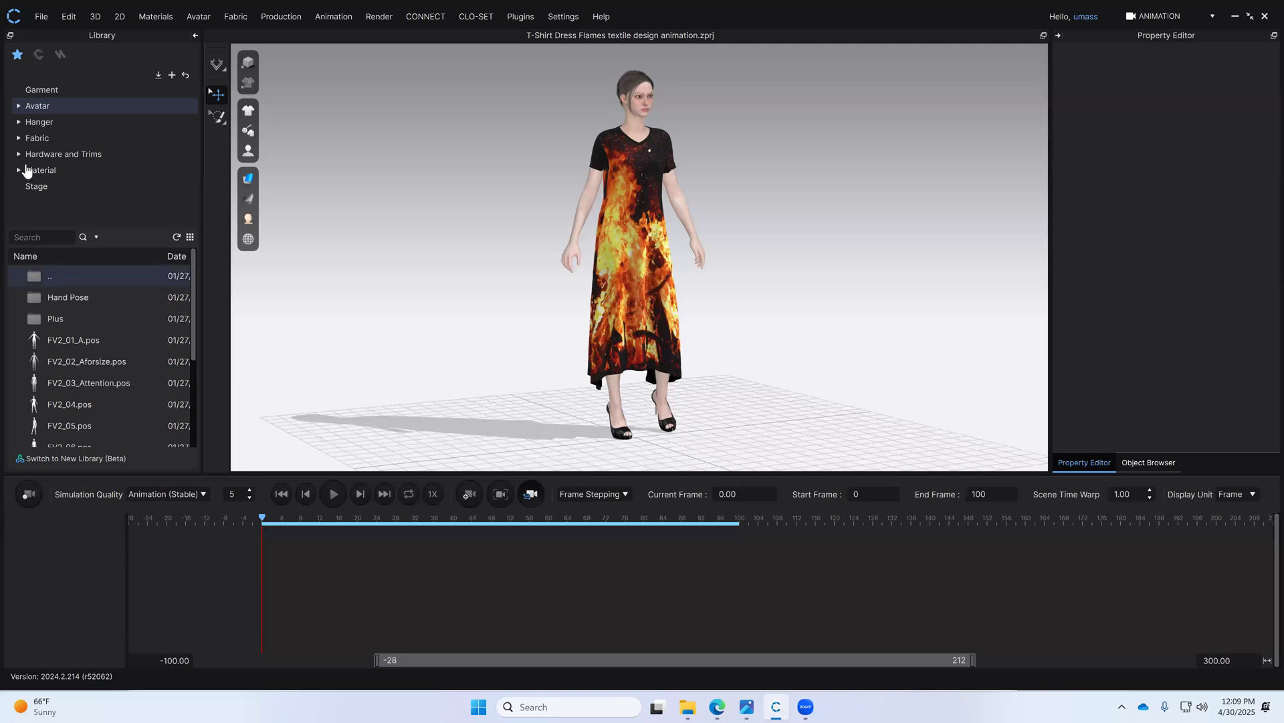
pyautogui.doubleClick(50, 275)
pyautogui.click(39, 107)
pyautogui.doubleClick(78, 303)
pyautogui.doubleClick(76, 360)
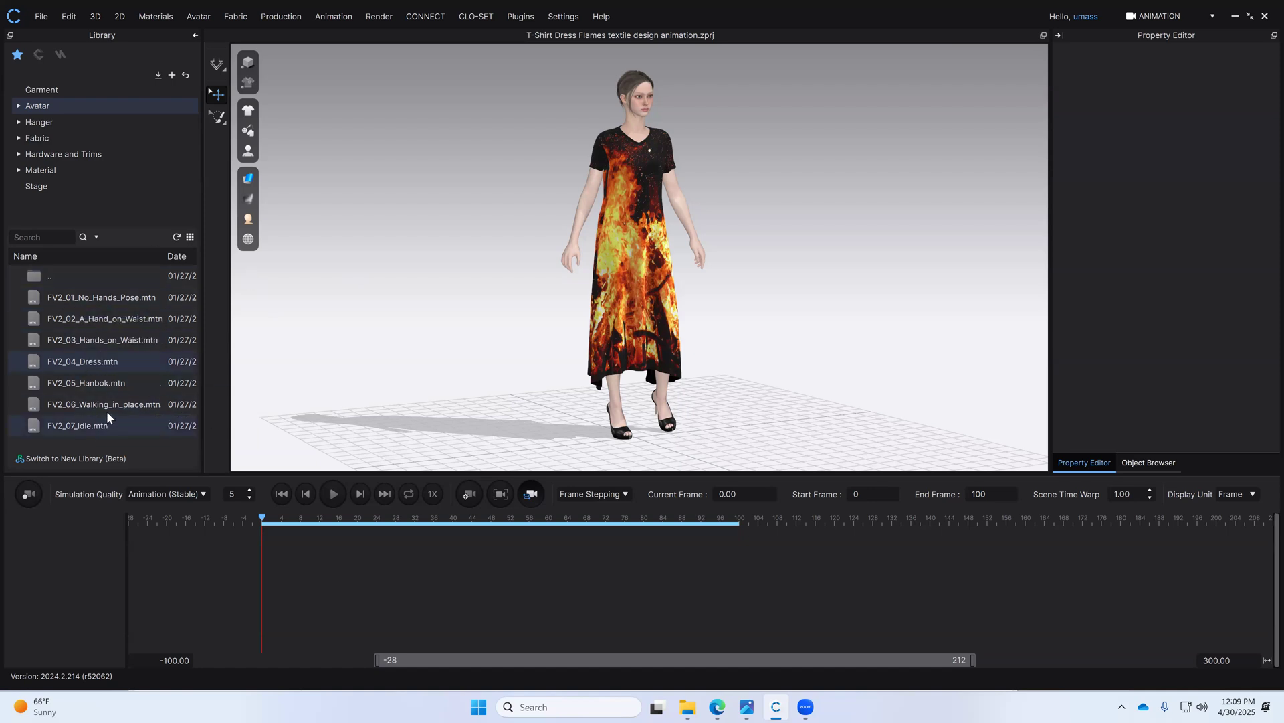
# - Load the FV2_01_No_Hands_Pose motion with a 30-frame transition to the start position and play it
pyautogui.doubleClick(79, 297)
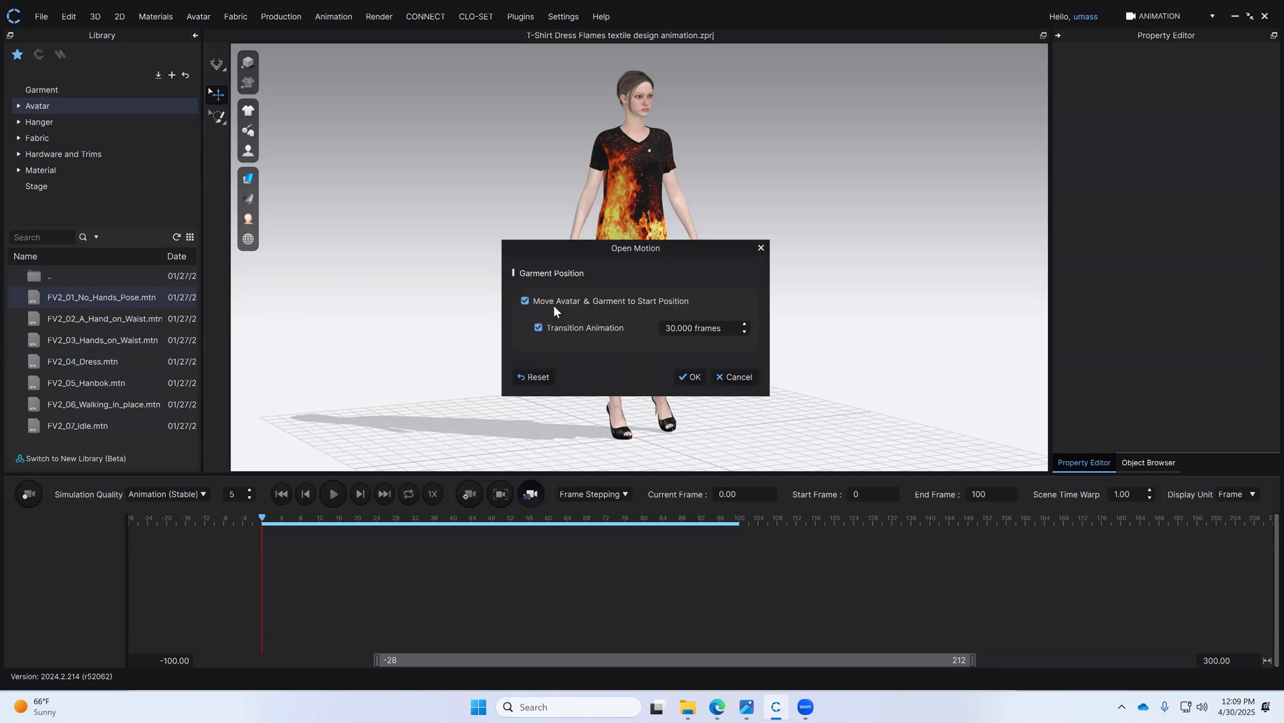
pyautogui.click(689, 377)
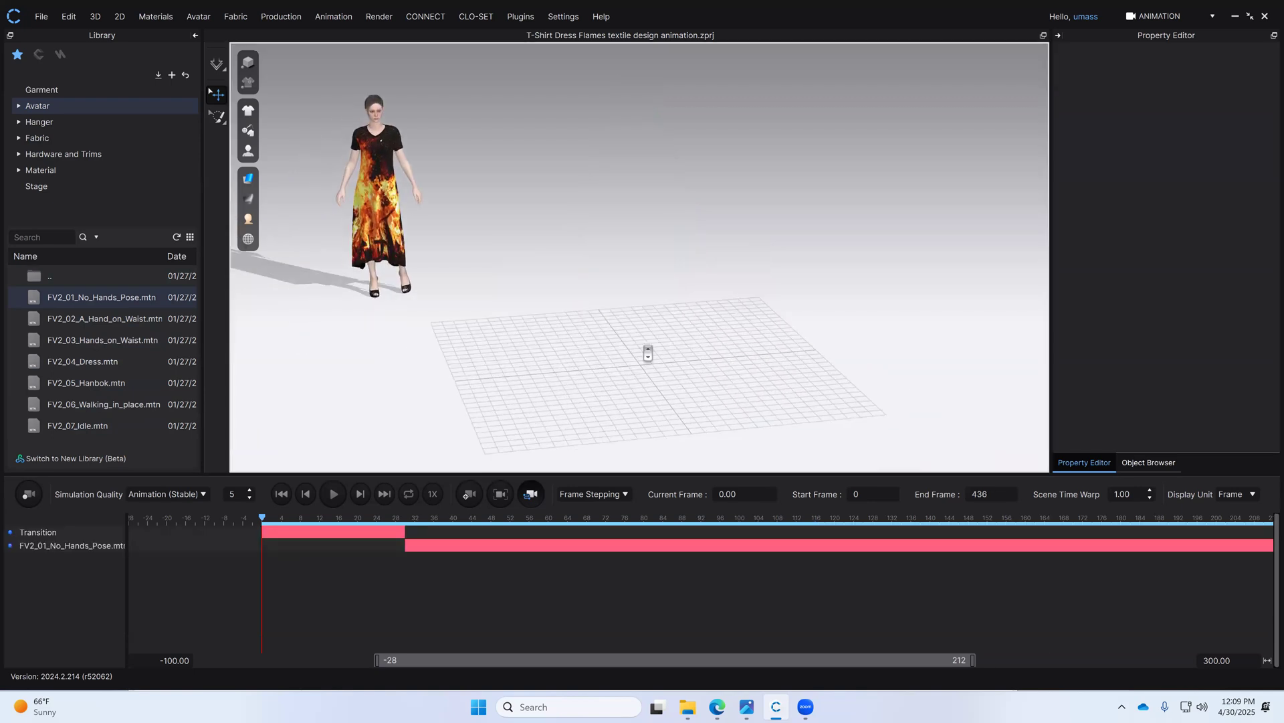
pyautogui.click(333, 493)
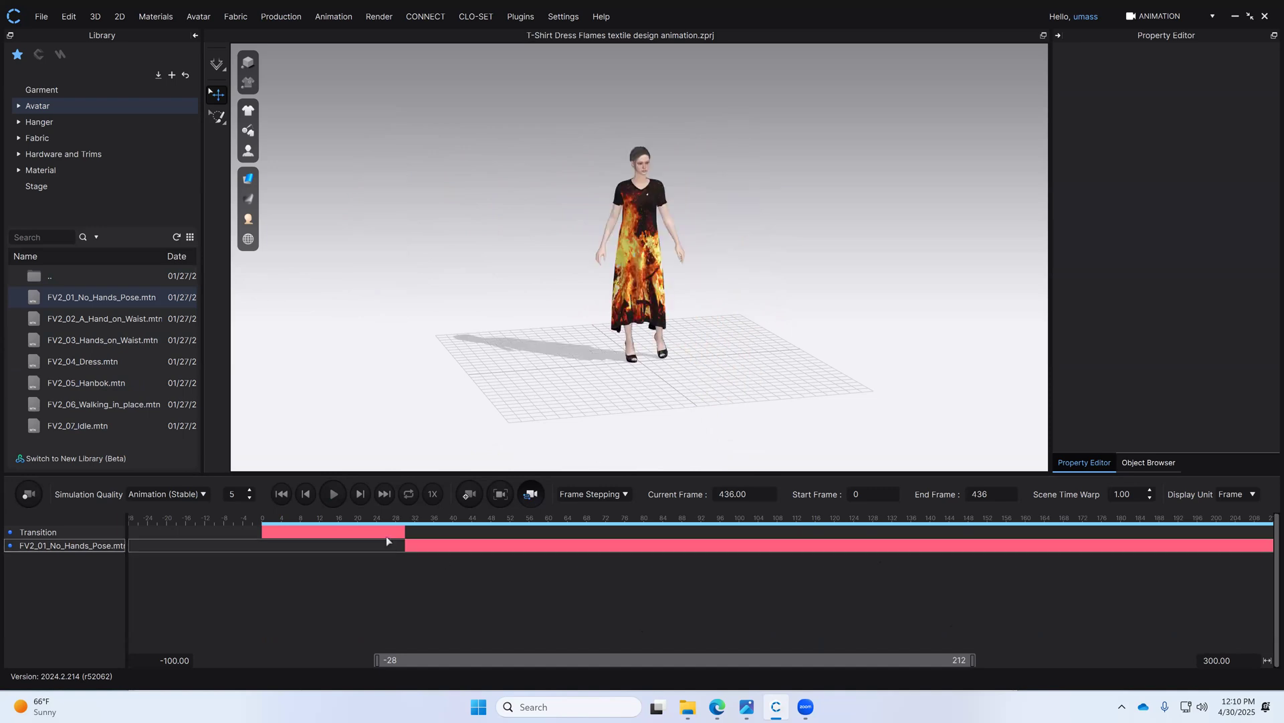
# - Delete the FV2_01_No_Hands_Pose motion and its transition from the timeline
pyautogui.rightClick(449, 550)
pyautogui.click(499, 556)
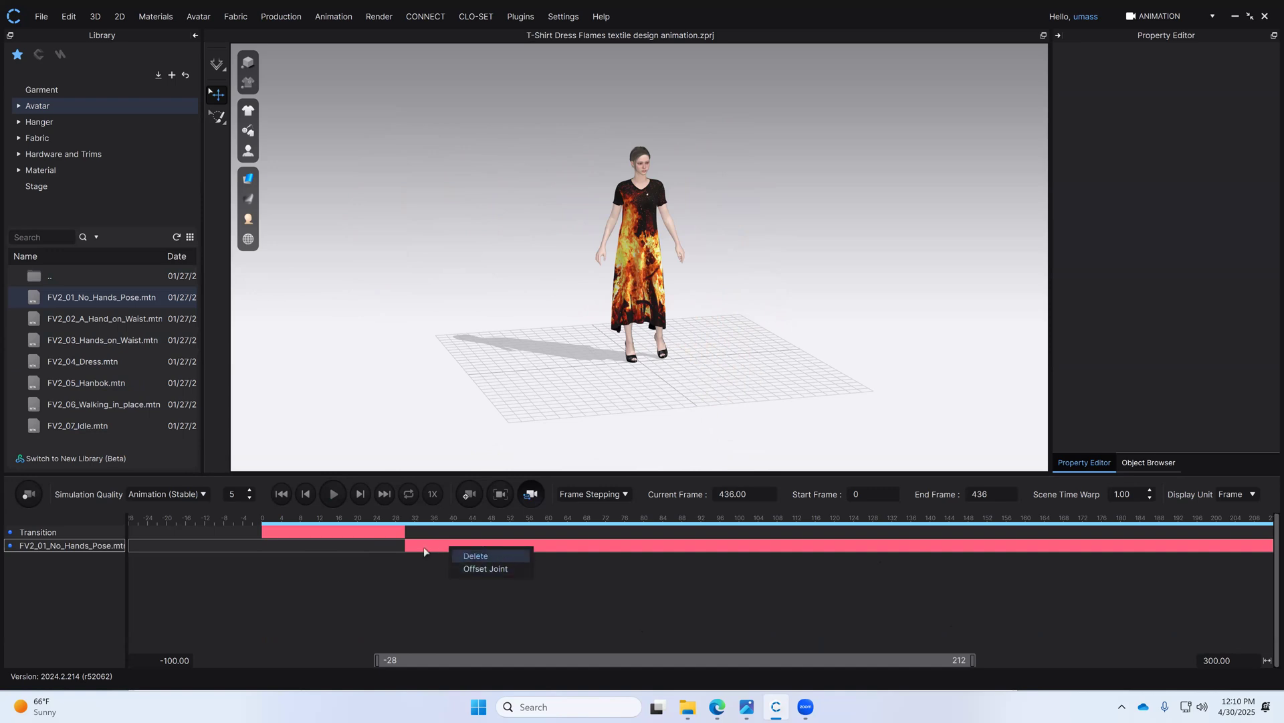
pyautogui.rightClick(366, 535)
pyautogui.click(399, 543)
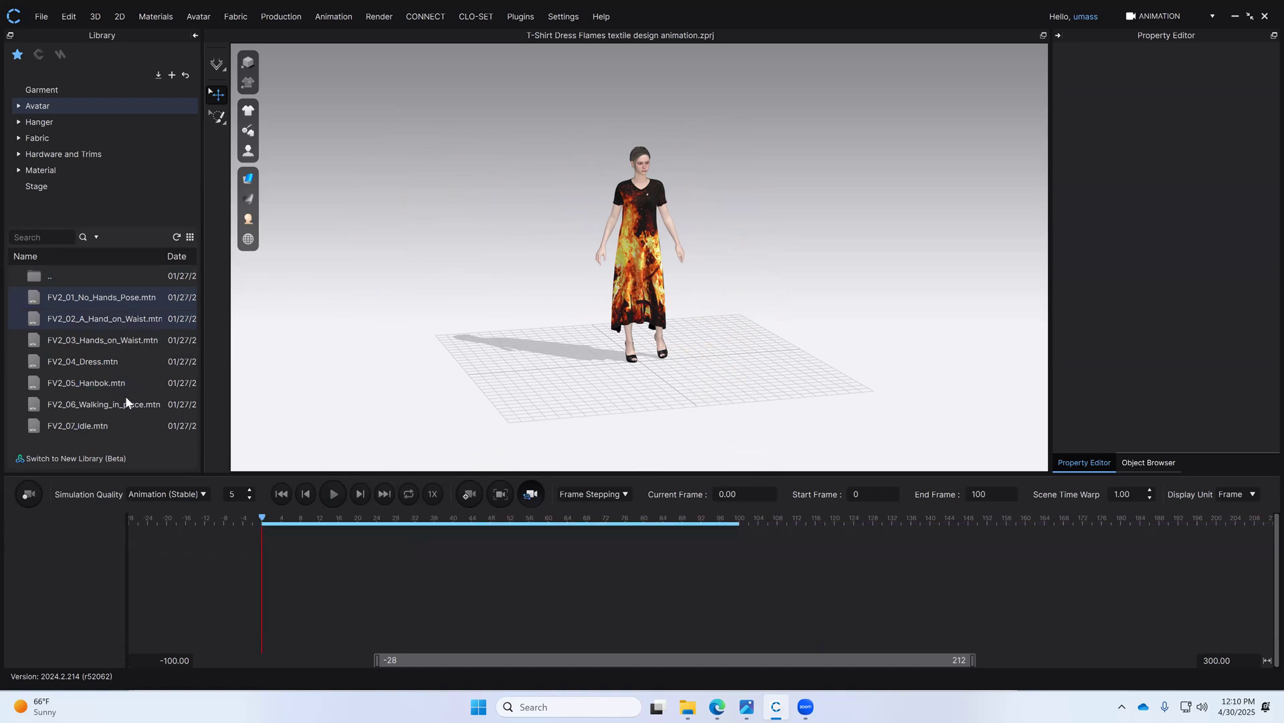
# - Load the FV2_07_Idle motion with a 30-frame transition to the start position, play it, and pause the playback
pyautogui.doubleClick(92, 424)
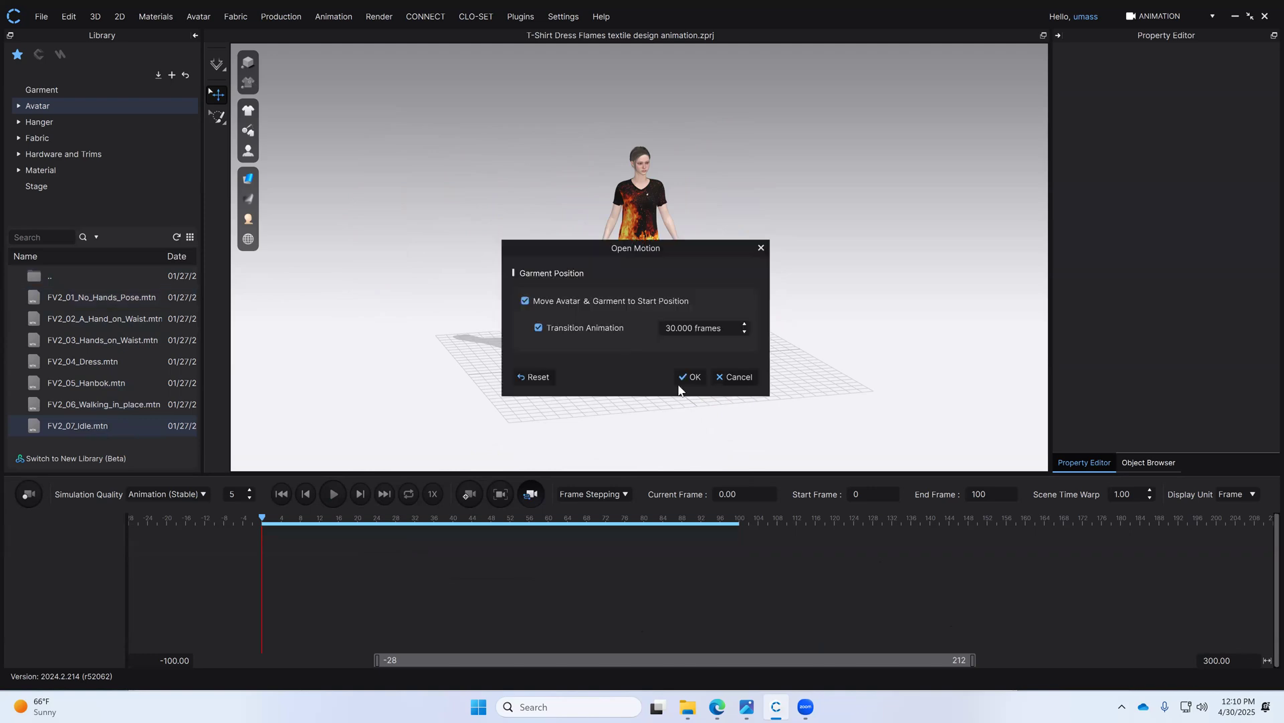
pyautogui.click(691, 376)
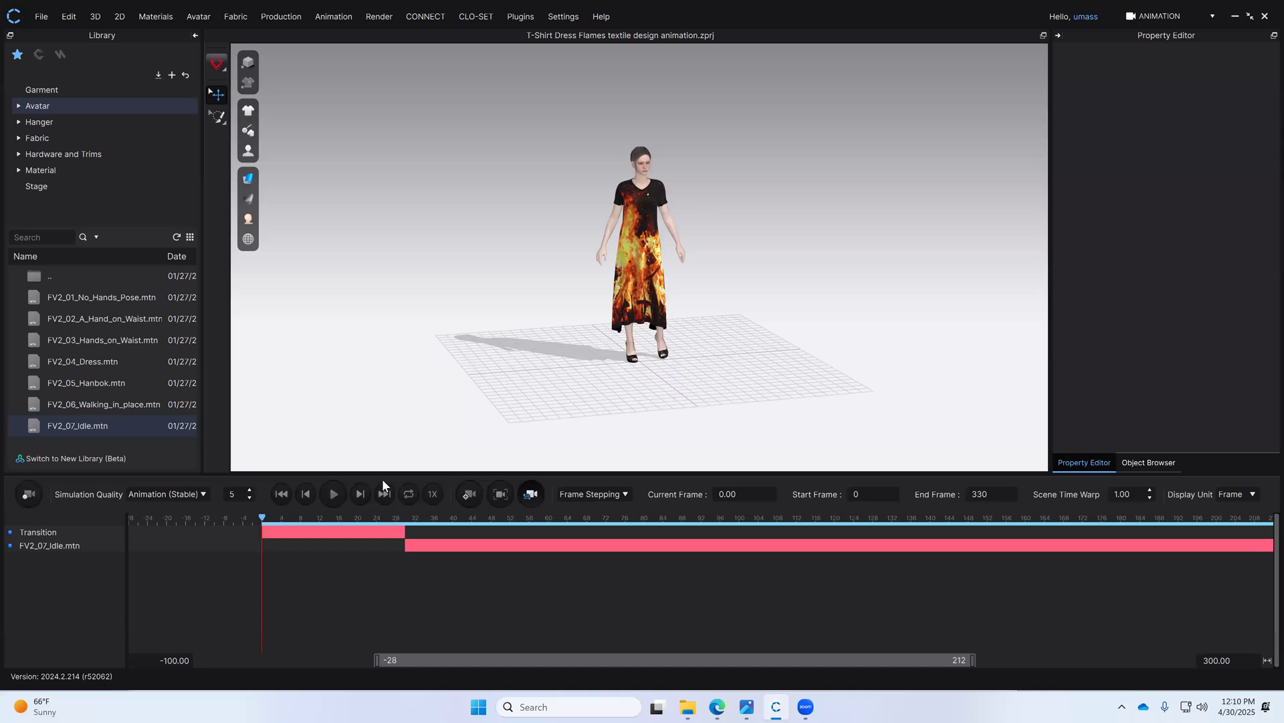
pyautogui.click(319, 493)
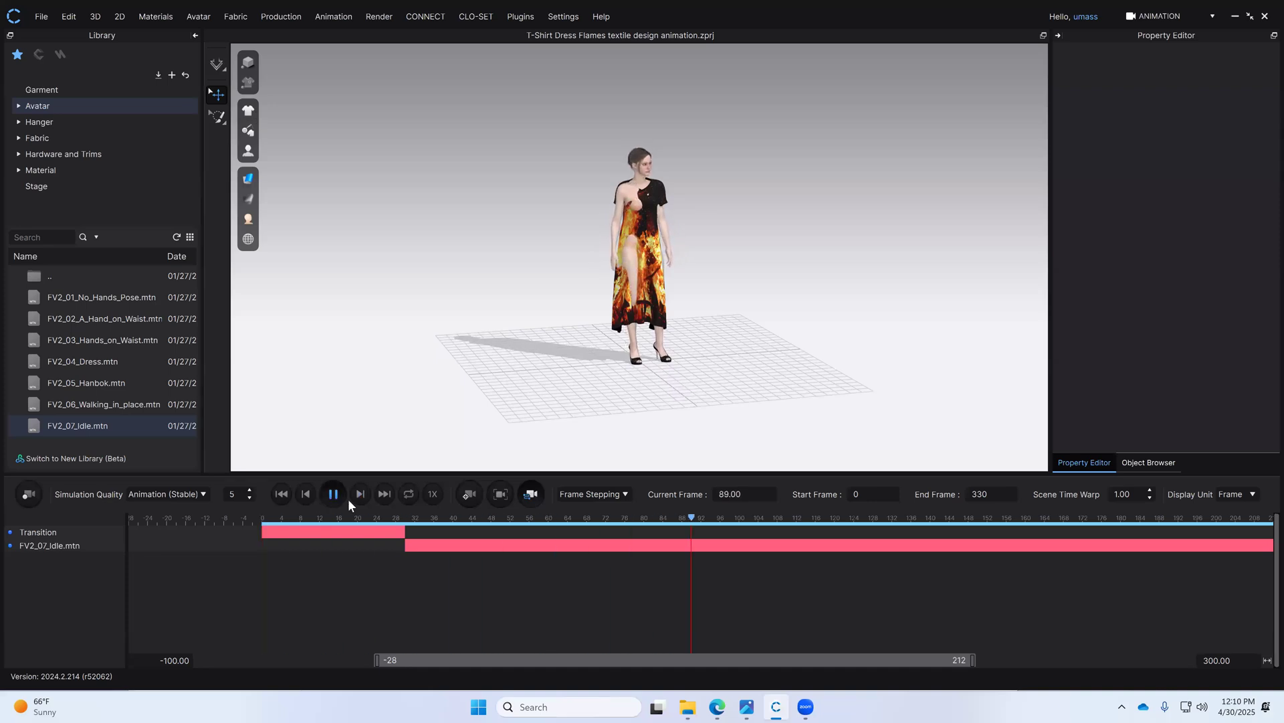
pyautogui.click(335, 494)
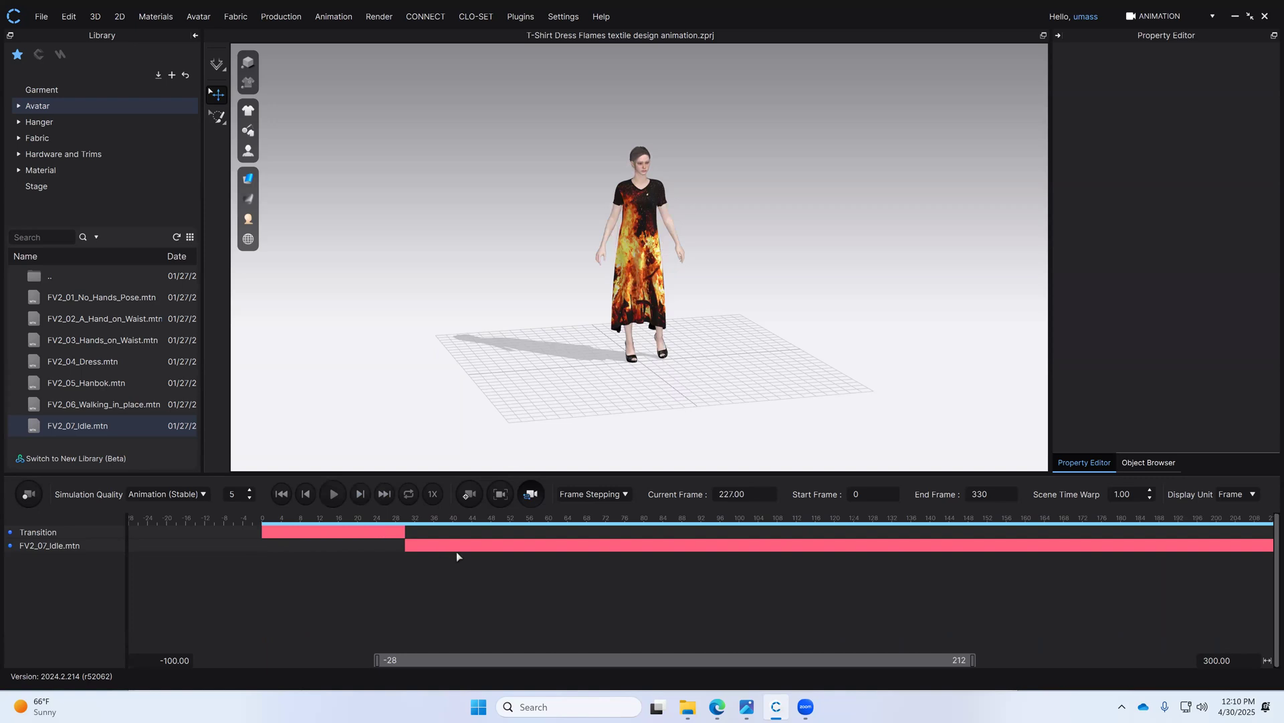
# - Clear the FV2_07_Idle motion and its transition from the timeline
pyautogui.click(385, 535)
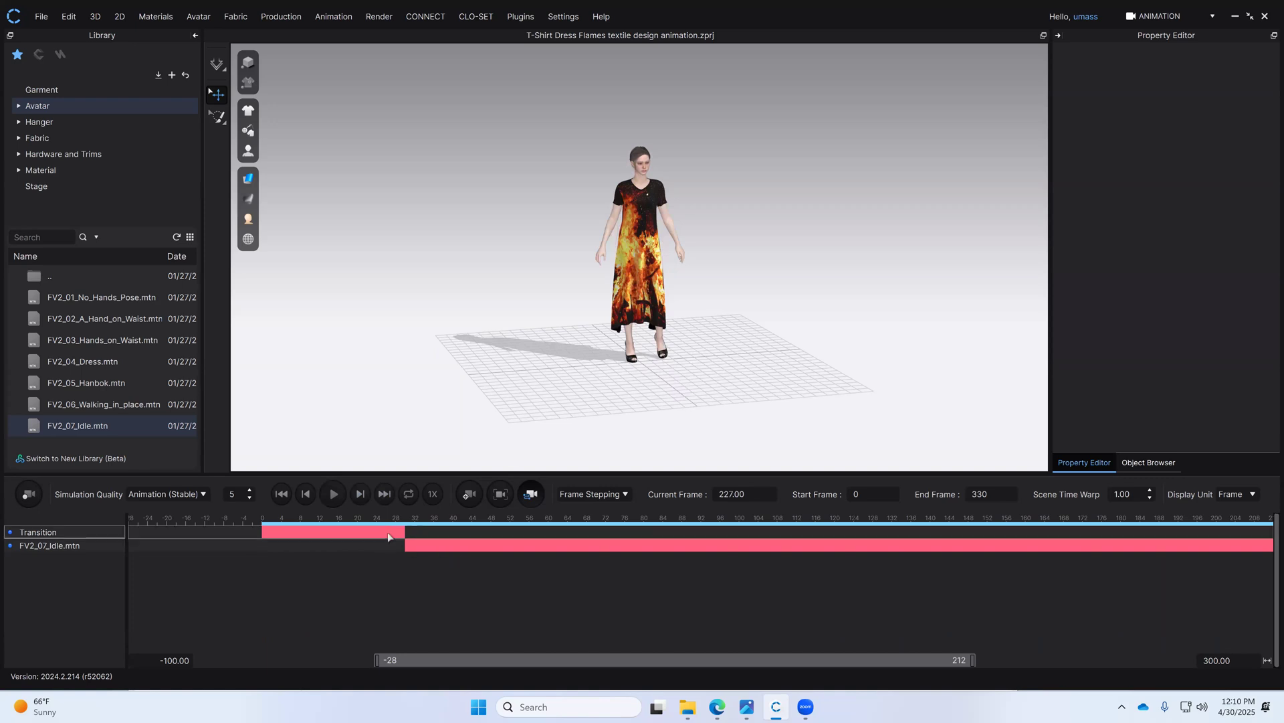
pyautogui.rightClick(439, 533)
pyautogui.click(454, 541)
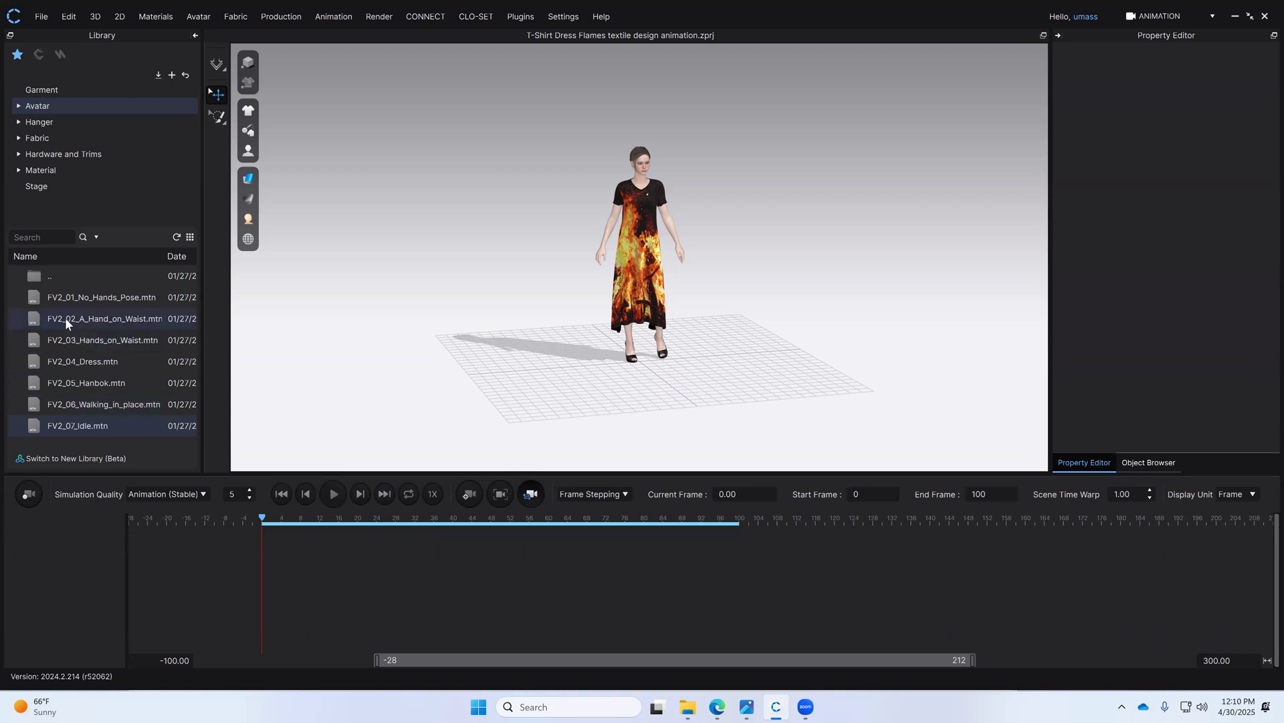
# - Load the FV2_04_Dress motion onto the avatar
pyautogui.doubleClick(73, 359)
pyautogui.click(693, 376)
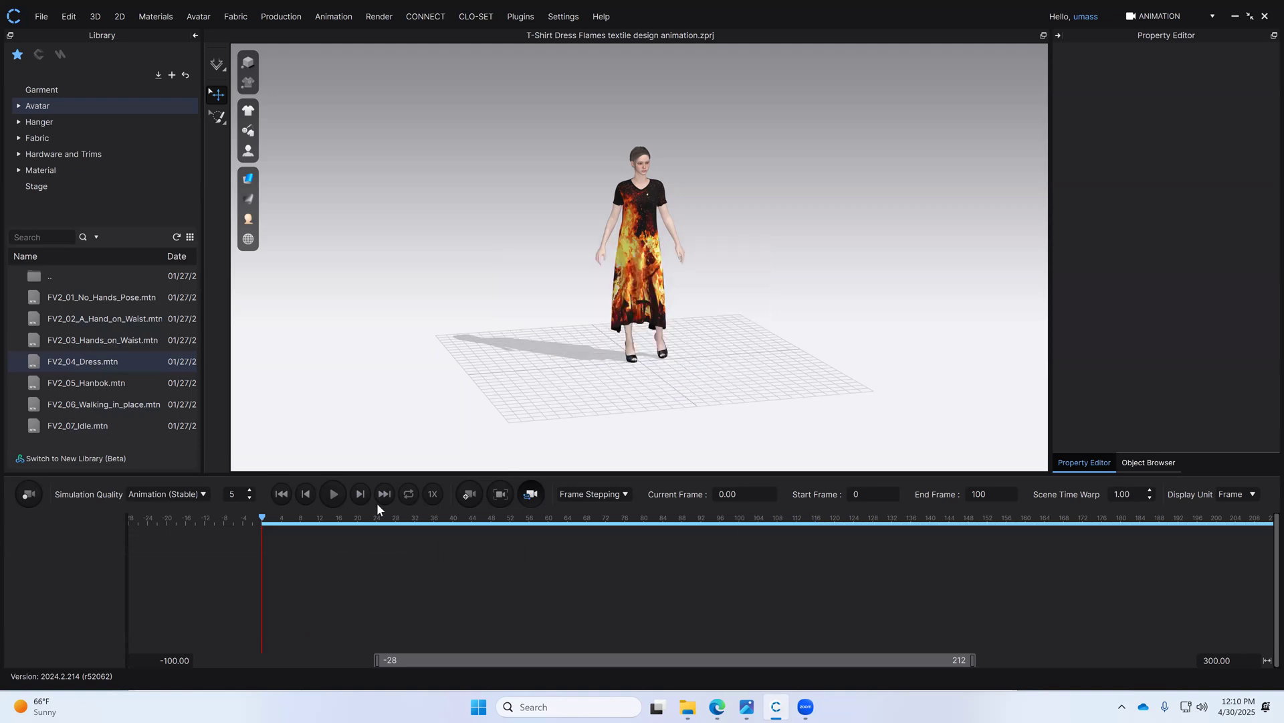